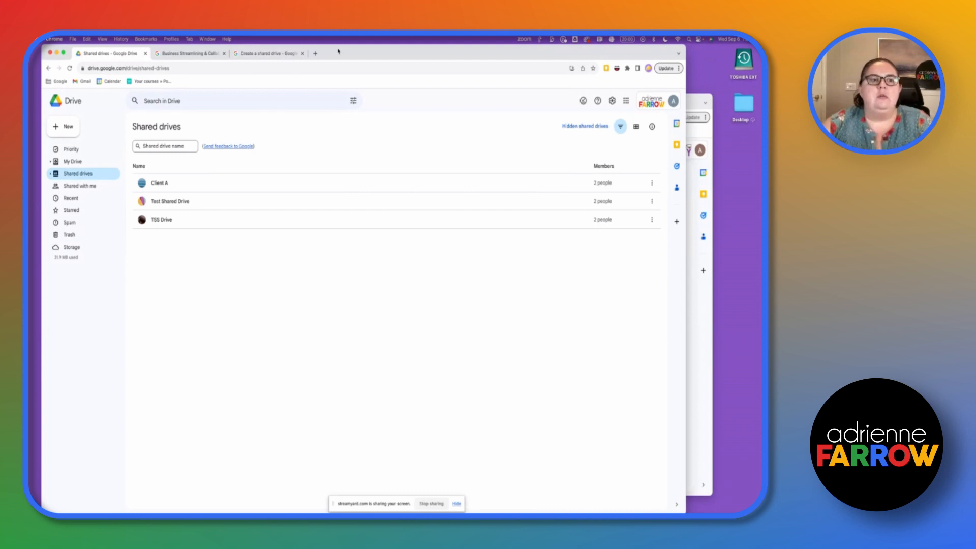
- Look over My Drive and Shared drives, then view the Workspace Business Starter, Standard and Plus pricing
{"action": "left_click", "coordinate": [77, 161]}
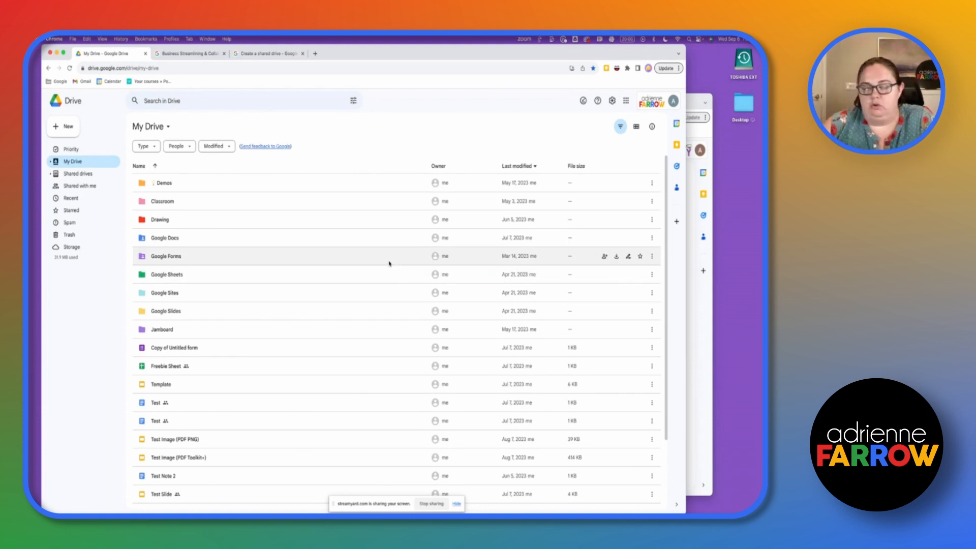
{"action": "scroll", "coordinate": [374, 256], "scroll_direction": "down", "scroll_amount": 1}
{"action": "left_click", "coordinate": [77, 175]}
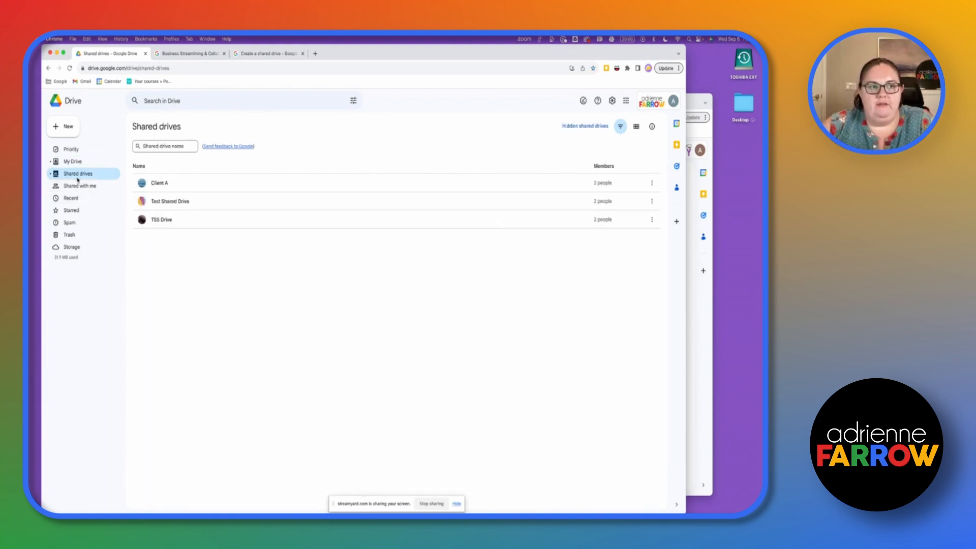
{"action": "left_click", "coordinate": [79, 163]}
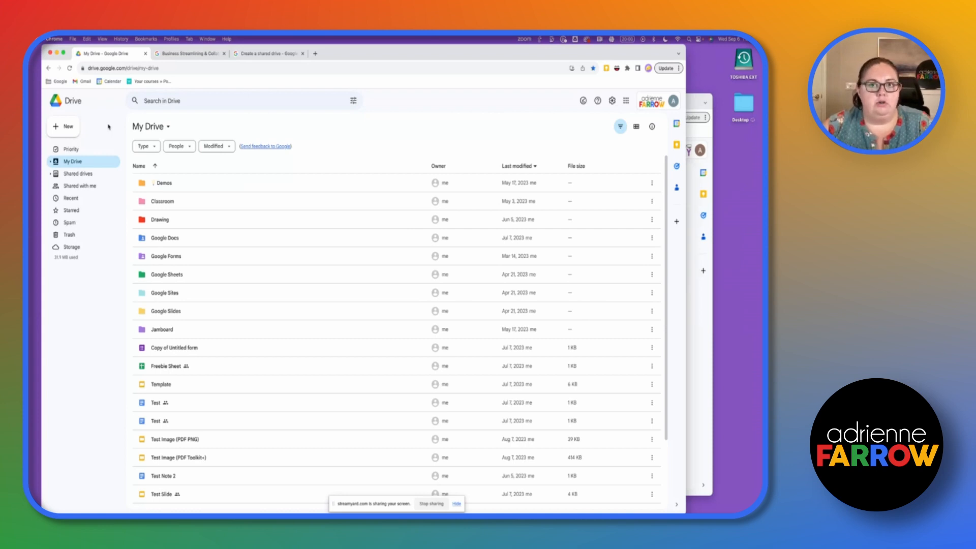
{"action": "left_click", "coordinate": [184, 53]}
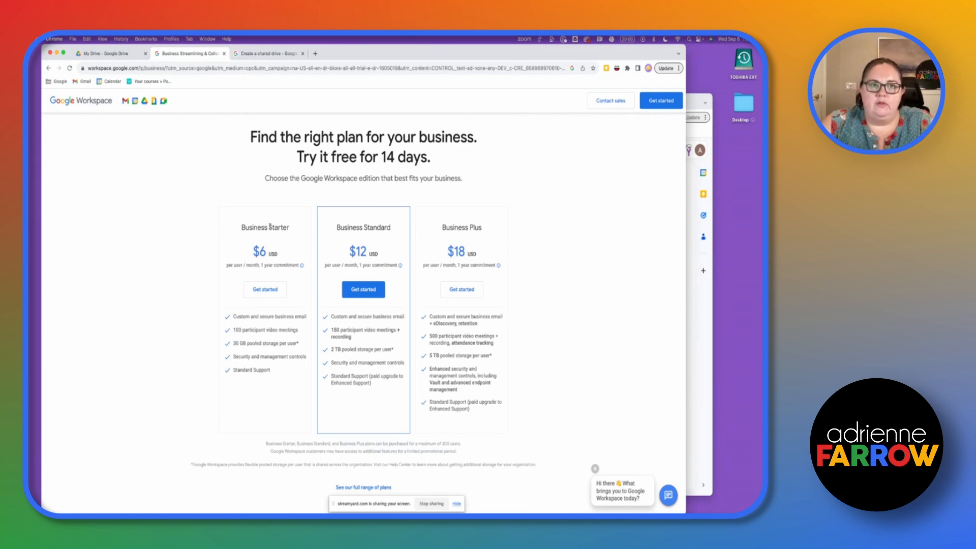
- Read the shared drive access-level table in the Create a shared drive article, then return to My Drive
{"action": "left_click", "coordinate": [251, 53]}
{"action": "scroll", "coordinate": [280, 315], "scroll_direction": "down", "scroll_amount": 1}
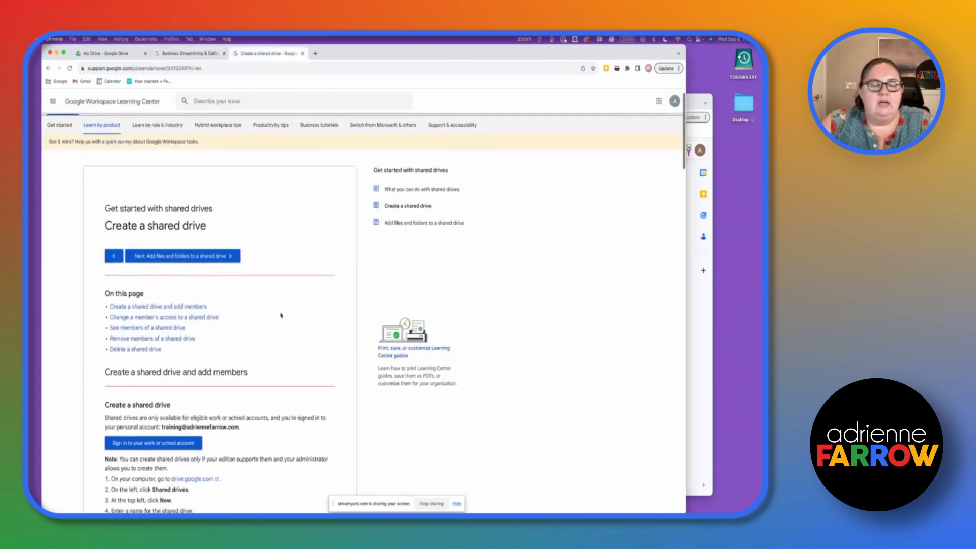
{"action": "scroll", "coordinate": [211, 210], "scroll_direction": "down", "scroll_amount": 3}
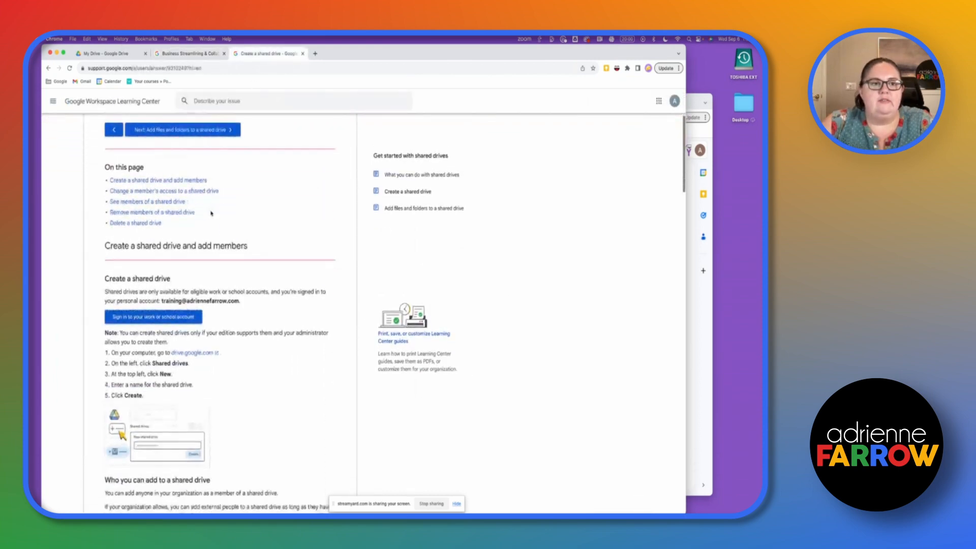
{"action": "scroll", "coordinate": [212, 218], "scroll_direction": "up", "scroll_amount": 1}
{"action": "scroll", "coordinate": [158, 146], "scroll_direction": "down", "scroll_amount": 5}
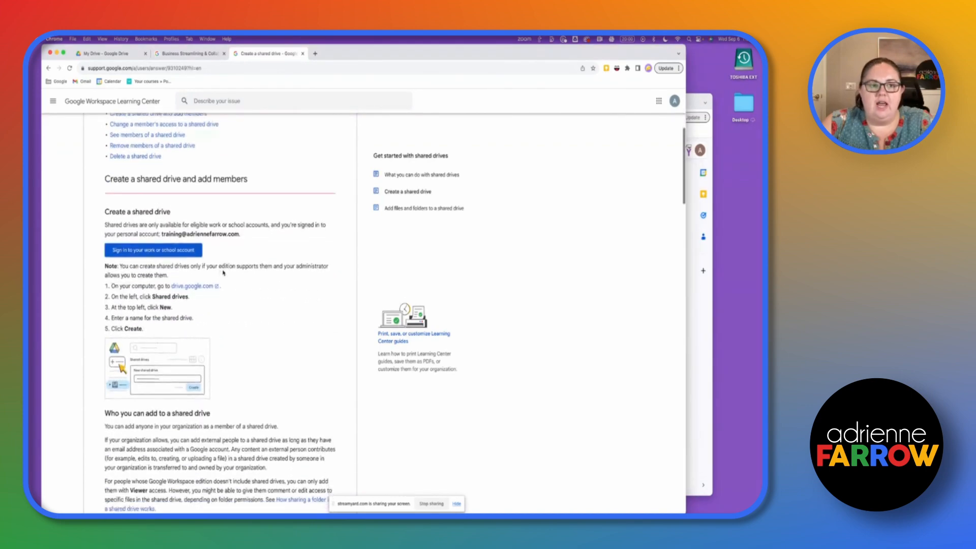
{"action": "scroll", "coordinate": [196, 286], "scroll_direction": "down", "scroll_amount": 5}
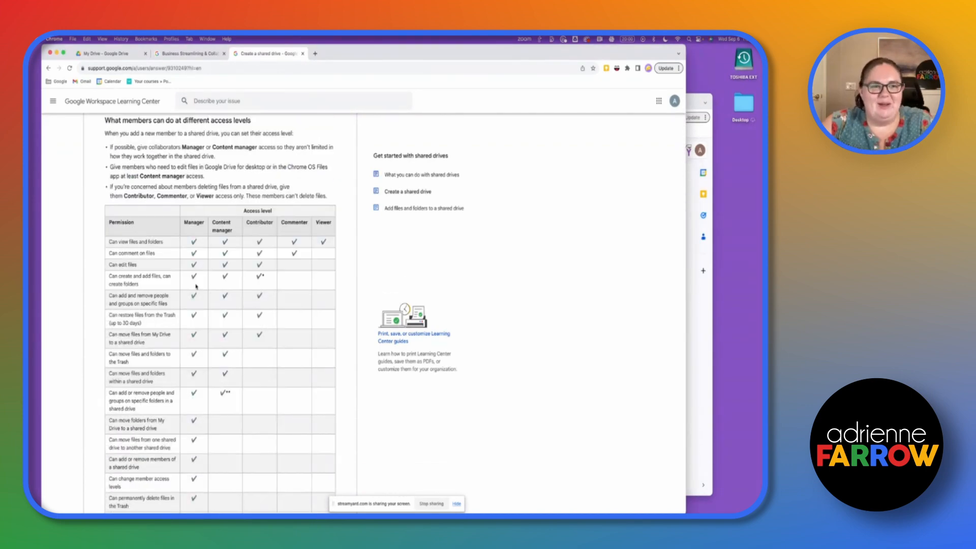
{"action": "scroll", "coordinate": [187, 272], "scroll_direction": "down", "scroll_amount": 4}
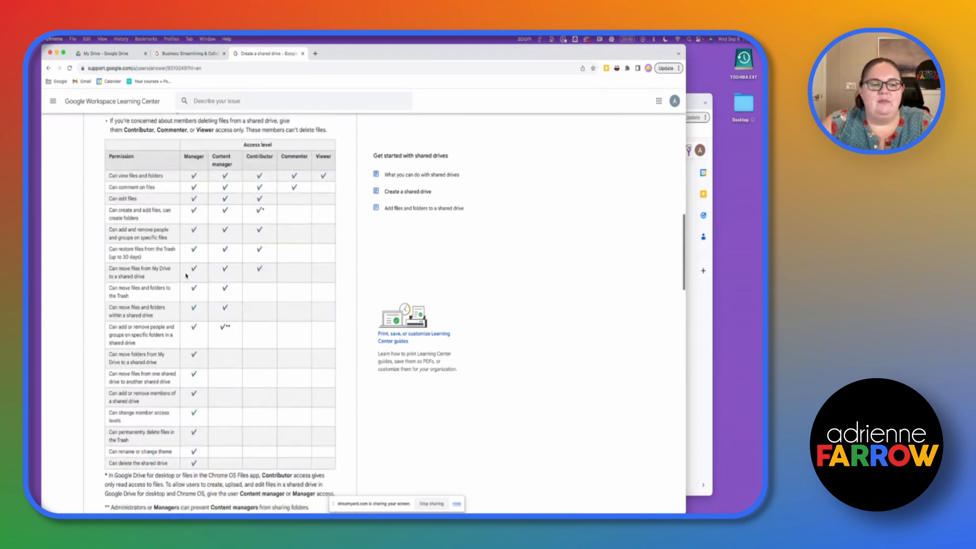
{"action": "scroll", "coordinate": [186, 276], "scroll_direction": "up", "scroll_amount": 2}
{"action": "left_click", "coordinate": [124, 55]}
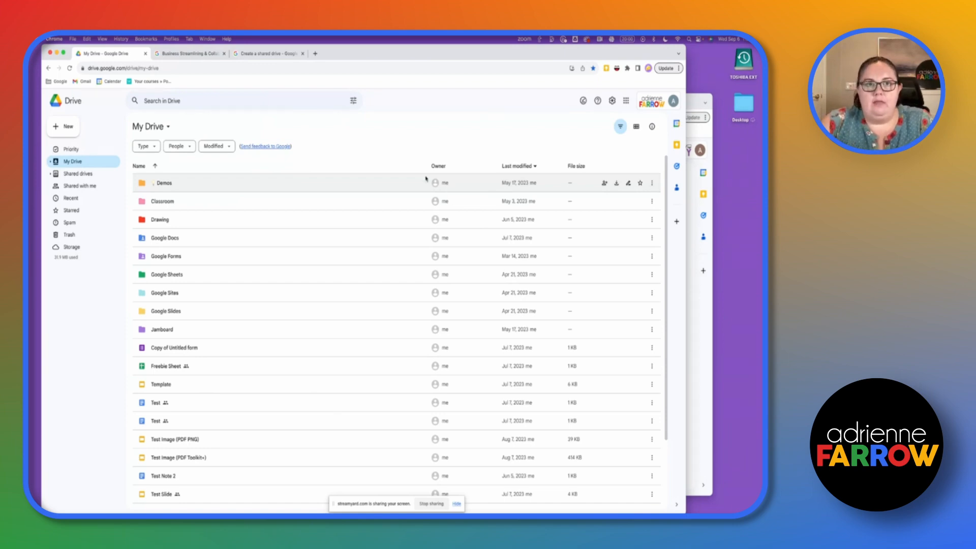
- In the second account's My Drive, create a new Google Doc titled 'Test Google Doc'
{"action": "left_click", "coordinate": [695, 106]}
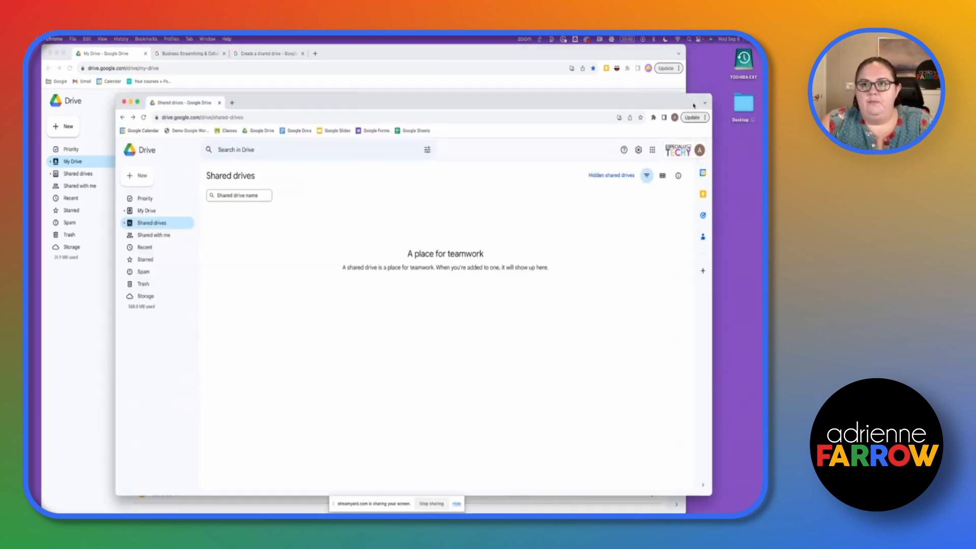
{"action": "left_click_drag", "start_coordinate": [688, 106], "coordinate": [737, 54]}
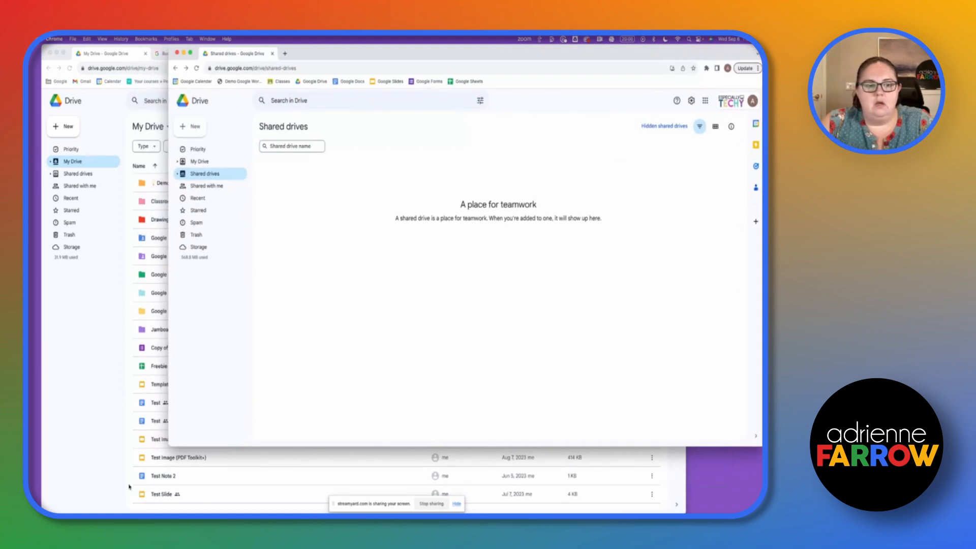
{"action": "left_click_drag", "start_coordinate": [172, 443], "coordinate": [97, 514]}
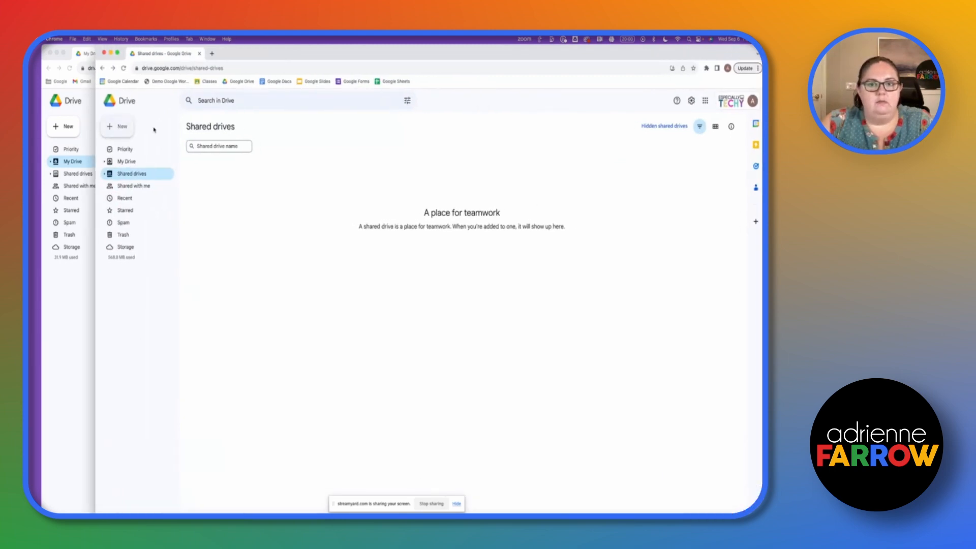
{"action": "left_click", "coordinate": [126, 162]}
{"action": "left_click", "coordinate": [119, 127]}
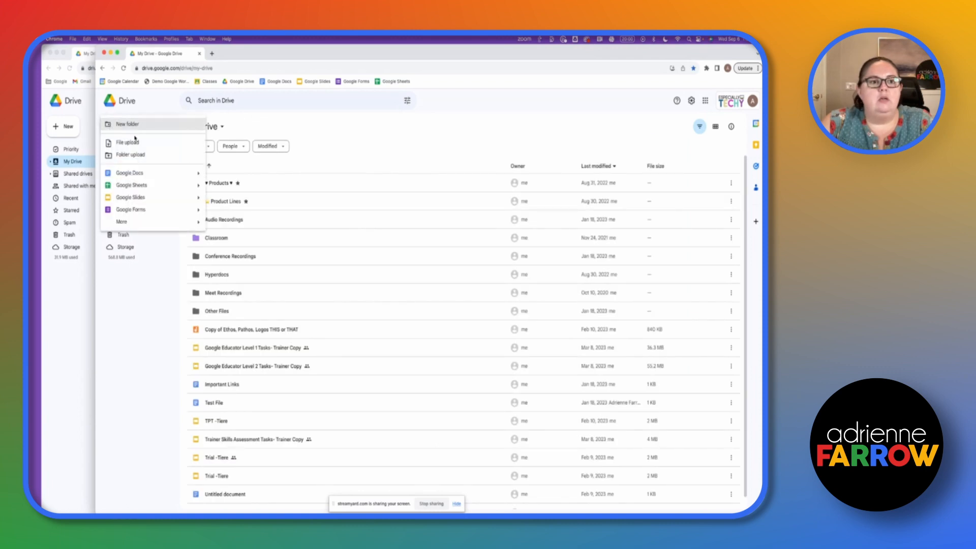
{"action": "left_click", "coordinate": [148, 174]}
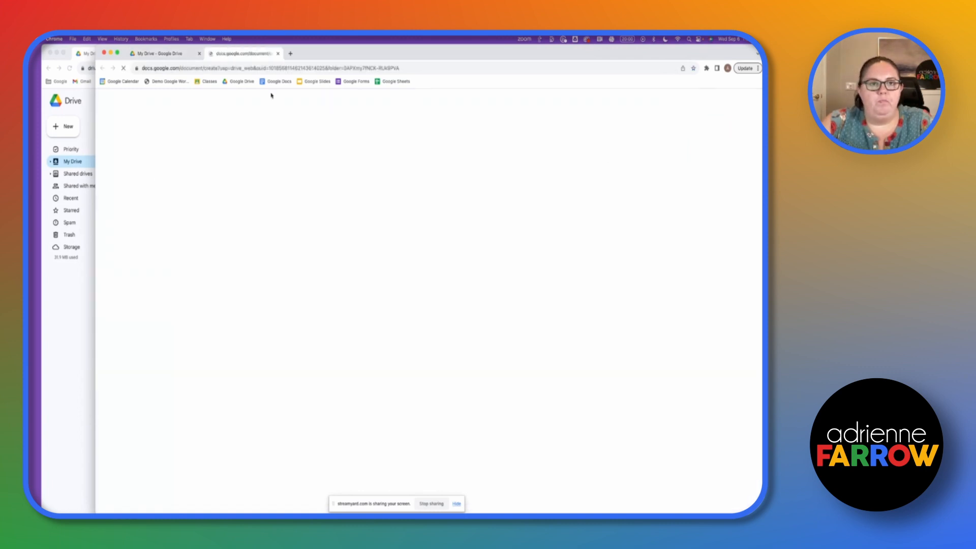
{"action": "left_click", "coordinate": [163, 96]}
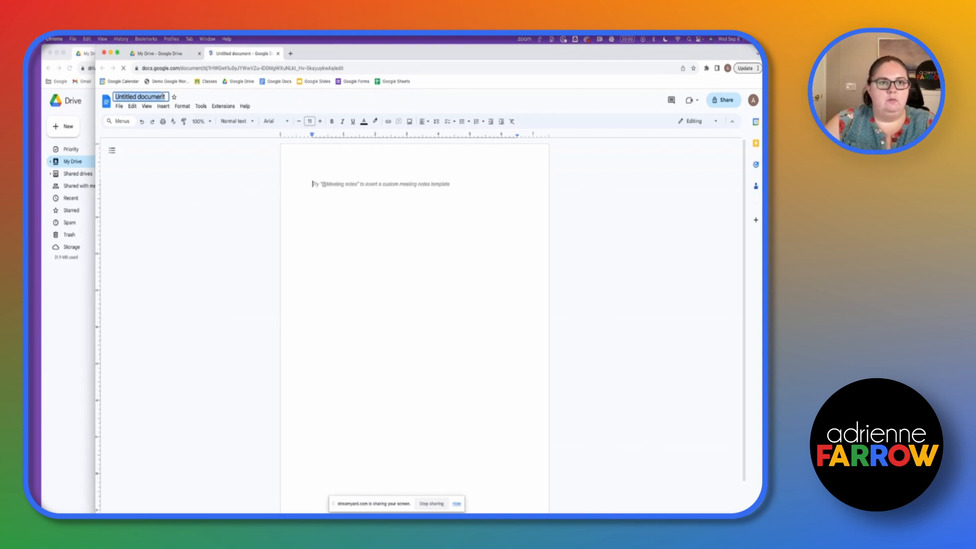
{"action": "type", "text": "Test Google Doc"}
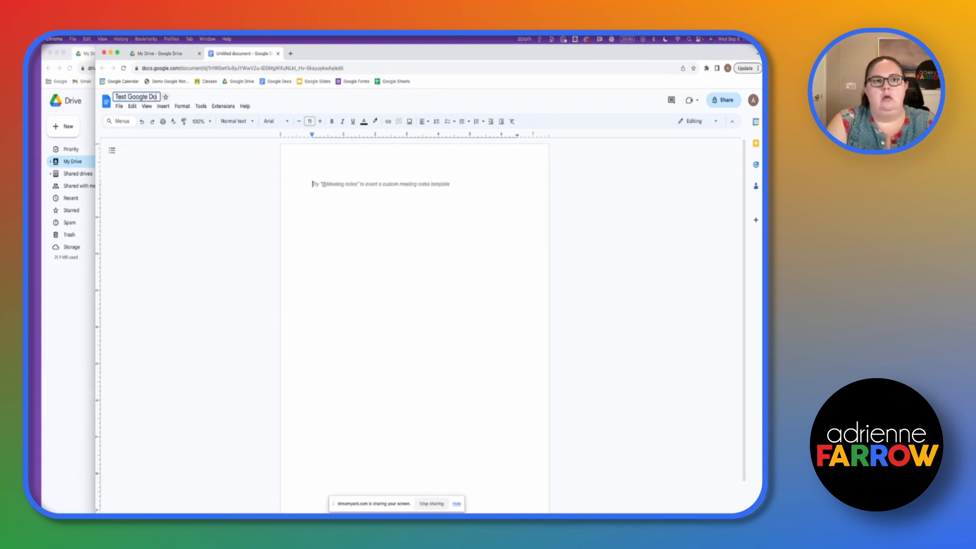
{"action": "left_click", "coordinate": [359, 250]}
{"action": "type", "text": "Test Google Doc"}
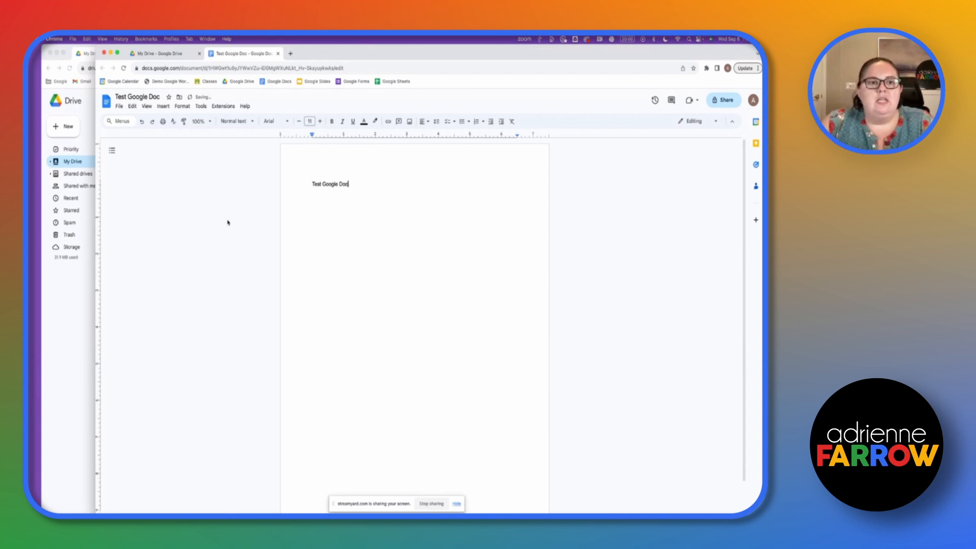
- Move the doc into a newly created My Drive folder named 'Shared with Client'
{"action": "left_click", "coordinate": [179, 97]}
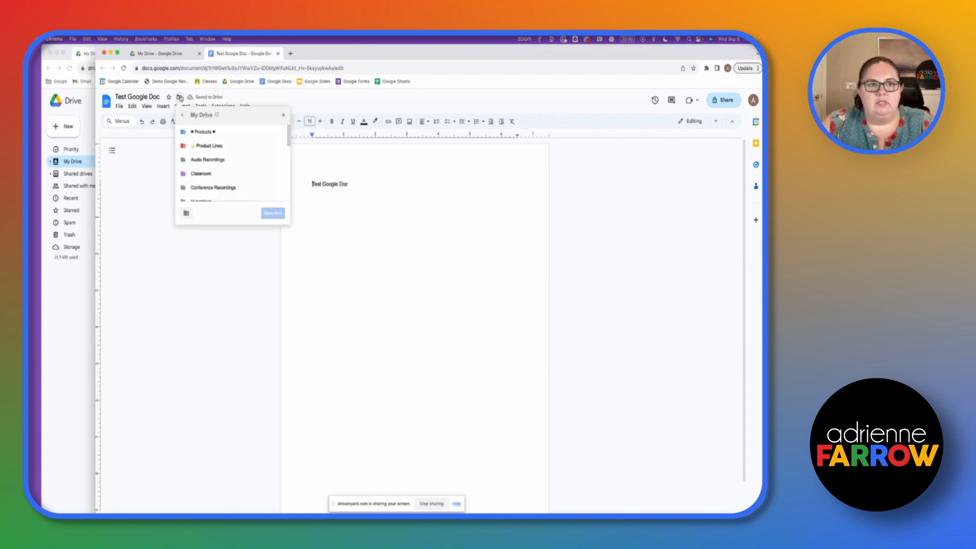
{"action": "left_click", "coordinate": [186, 214]}
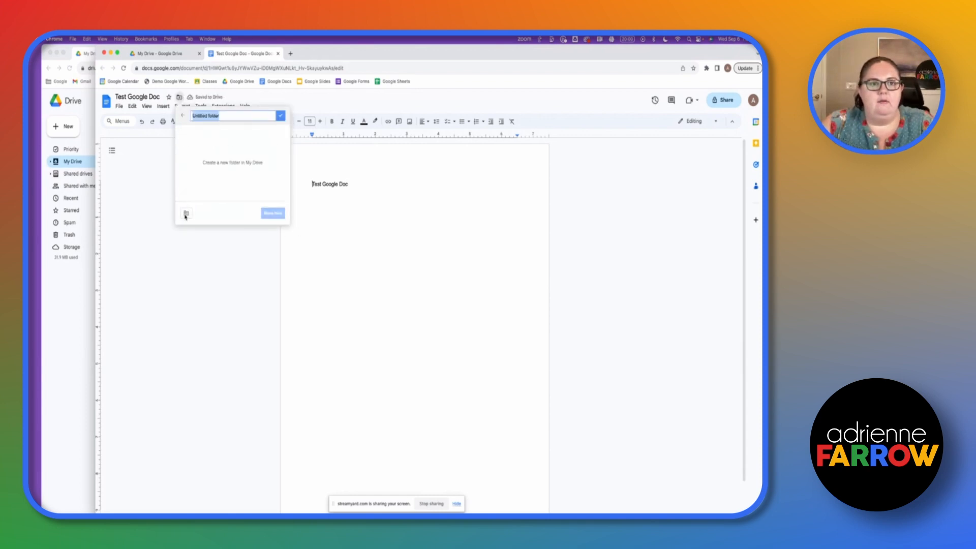
{"action": "type", "text": "Shared with"}
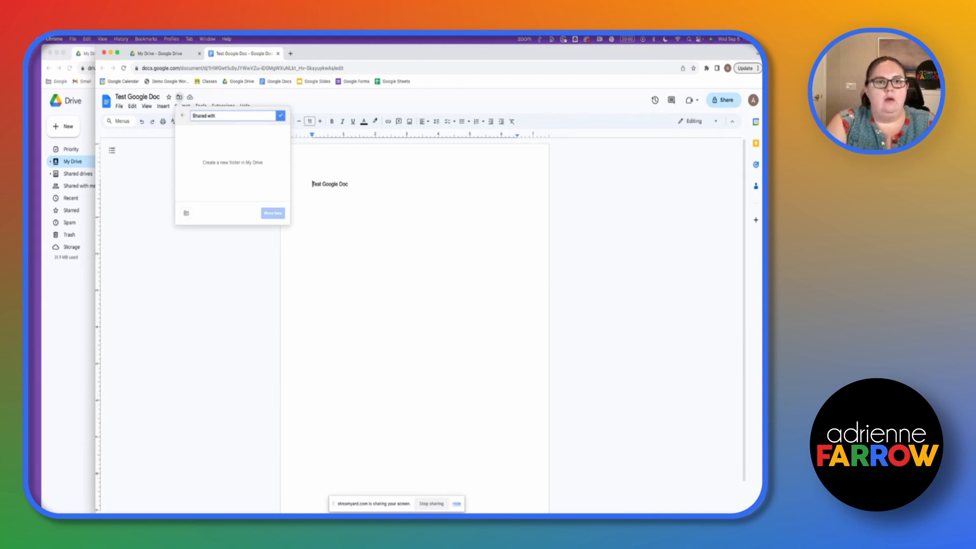
{"action": "type", "text": " Client"}
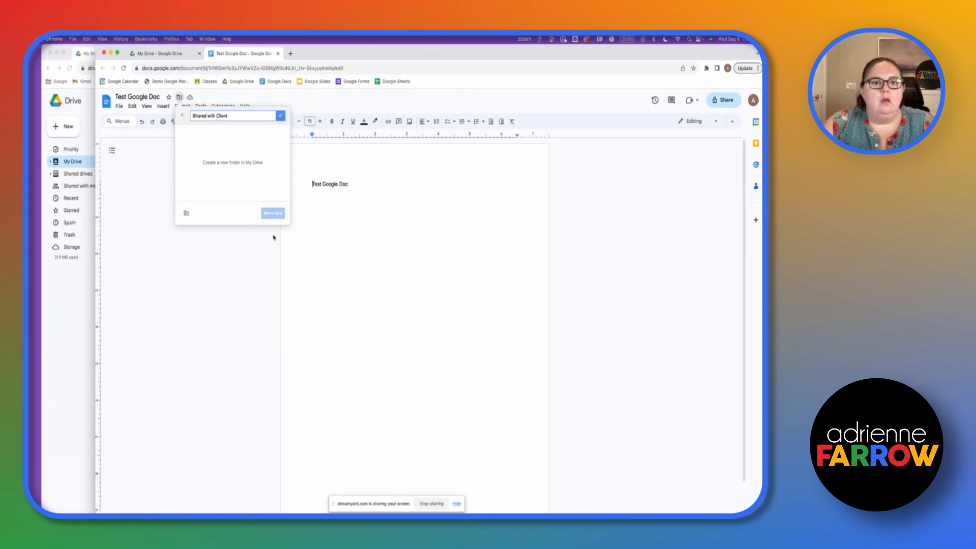
{"action": "left_click", "coordinate": [307, 230]}
{"action": "left_click", "coordinate": [181, 105]}
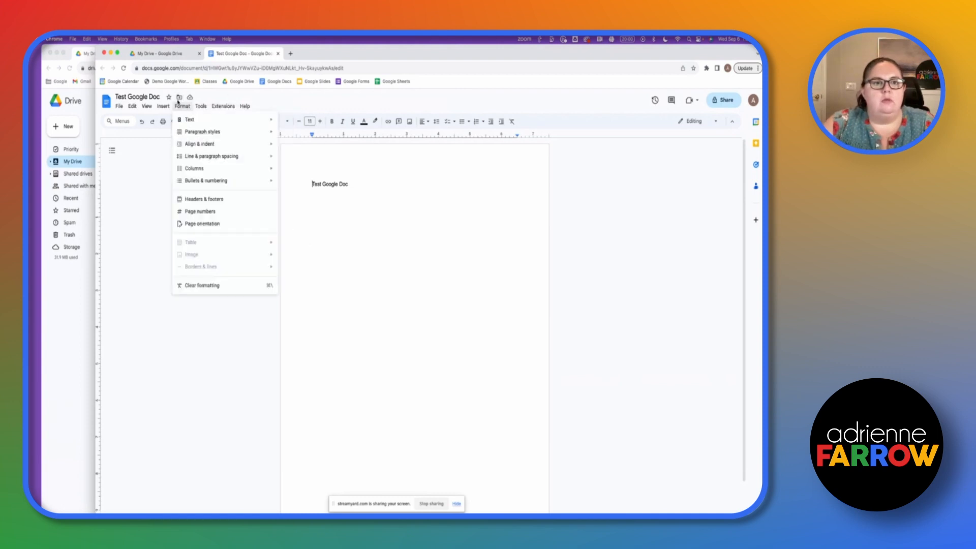
{"action": "left_click", "coordinate": [179, 97]}
{"action": "left_click", "coordinate": [187, 214]}
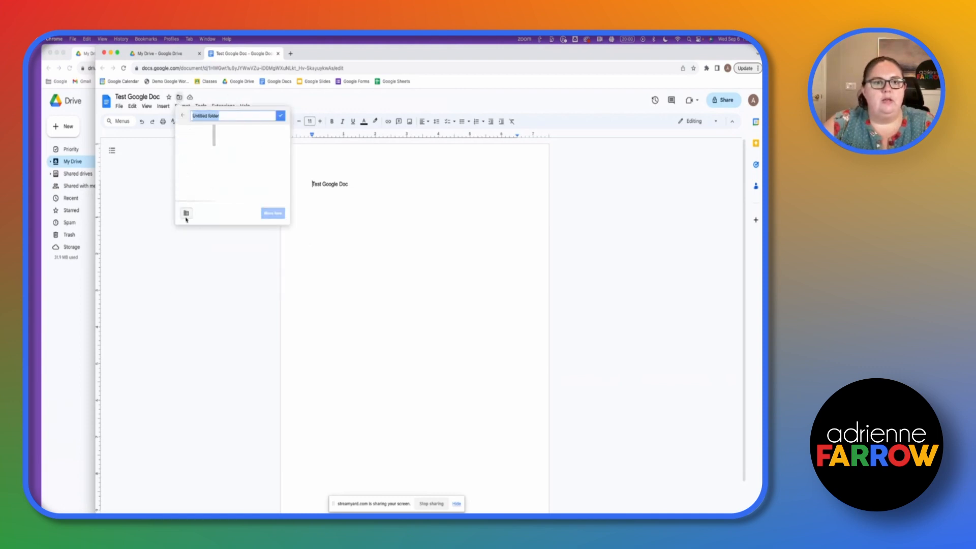
{"action": "type", "text": "Shared with Client"}
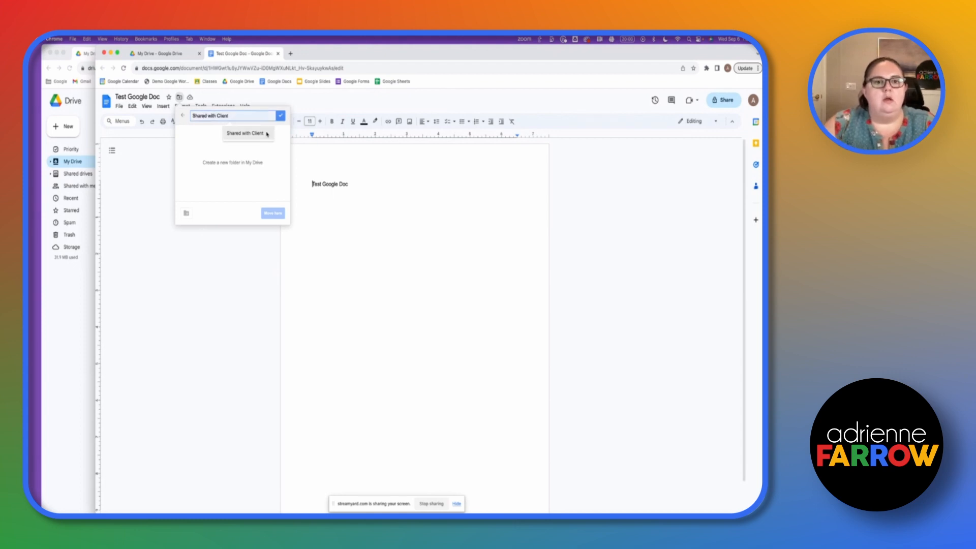
{"action": "left_click", "coordinate": [268, 134]}
{"action": "left_click", "coordinate": [280, 116]}
{"action": "left_click", "coordinate": [273, 213]}
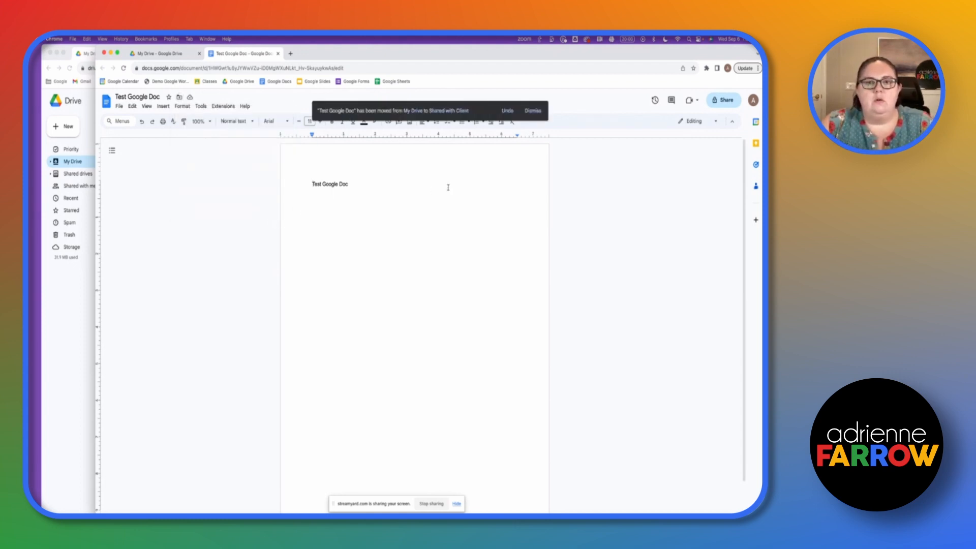
- Open the Shared with Client folder from the My Drive list
{"action": "left_click", "coordinate": [163, 53]}
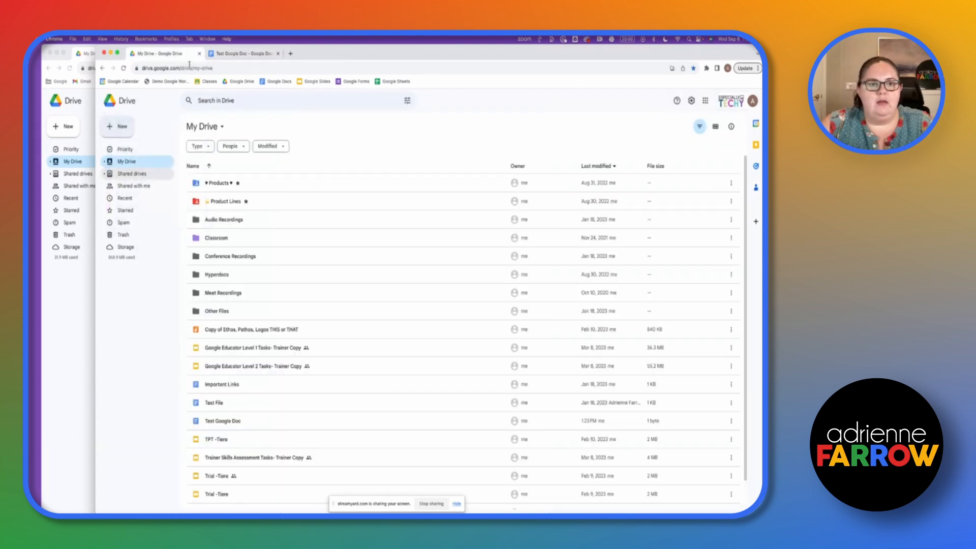
{"action": "left_click", "coordinate": [270, 329]}
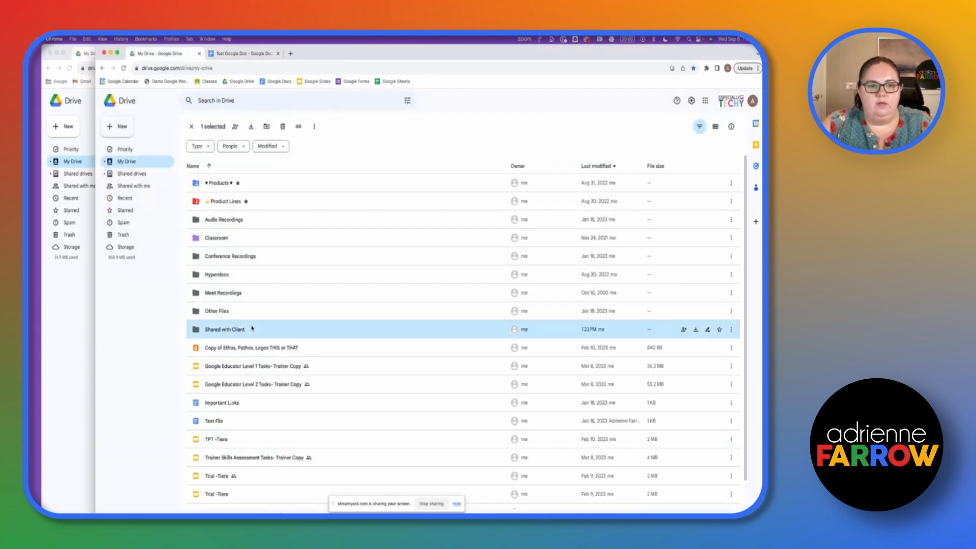
{"action": "double_click", "coordinate": [455, 334]}
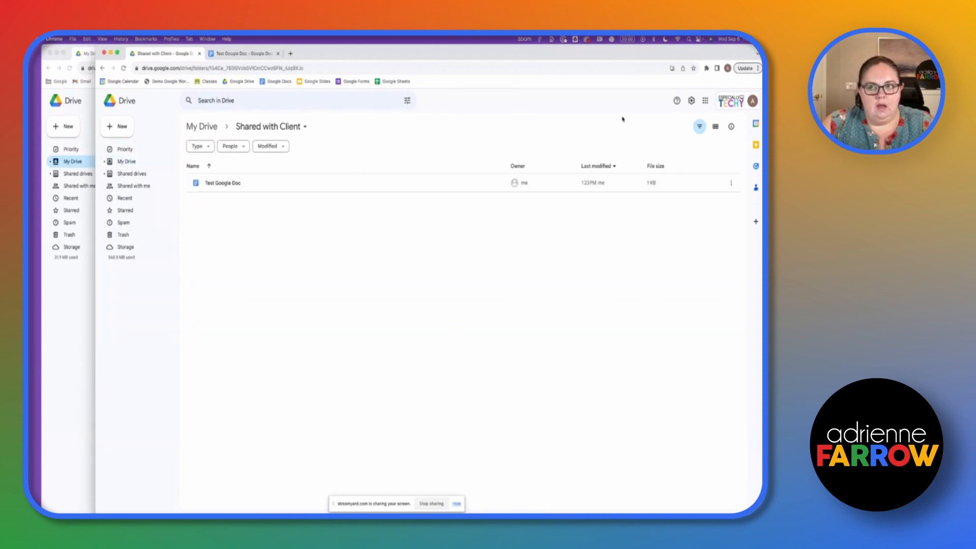
- Share the folder with the external training account's e-mail address, confirming sharing outside the organization
{"action": "left_click", "coordinate": [295, 127]}
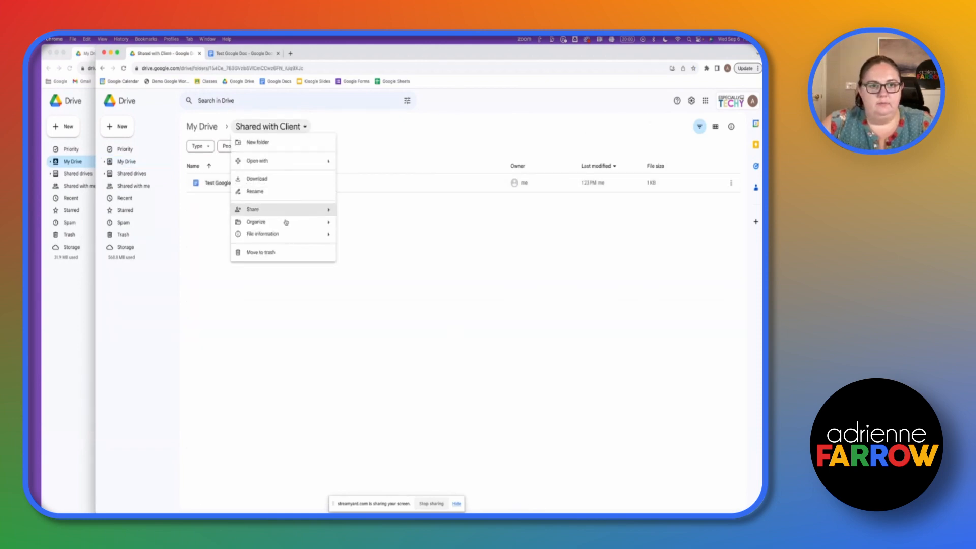
{"action": "mouse_move", "coordinate": [325, 208]}
{"action": "left_click", "coordinate": [354, 211]}
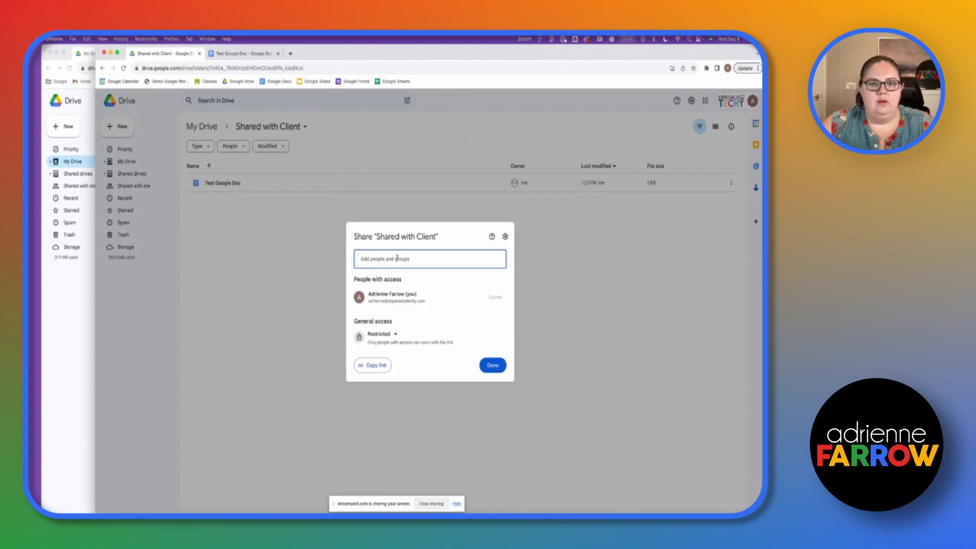
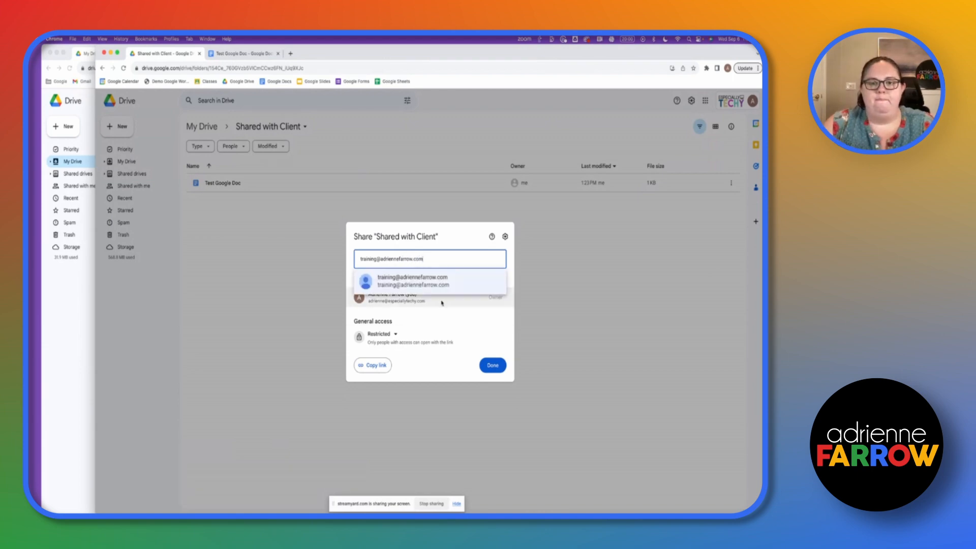
{"action": "left_click", "coordinate": [402, 283]}
{"action": "left_click", "coordinate": [488, 364]}
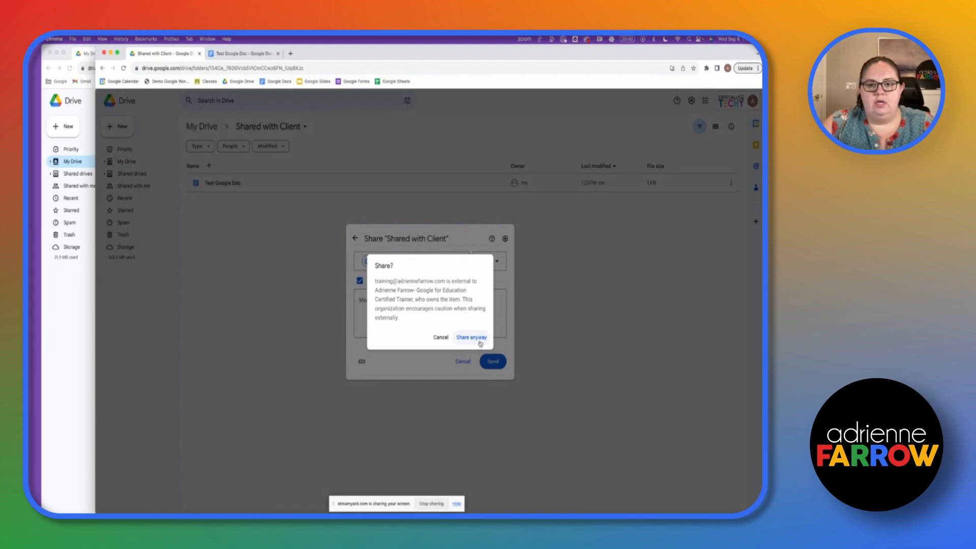
{"action": "left_click", "coordinate": [471, 337]}
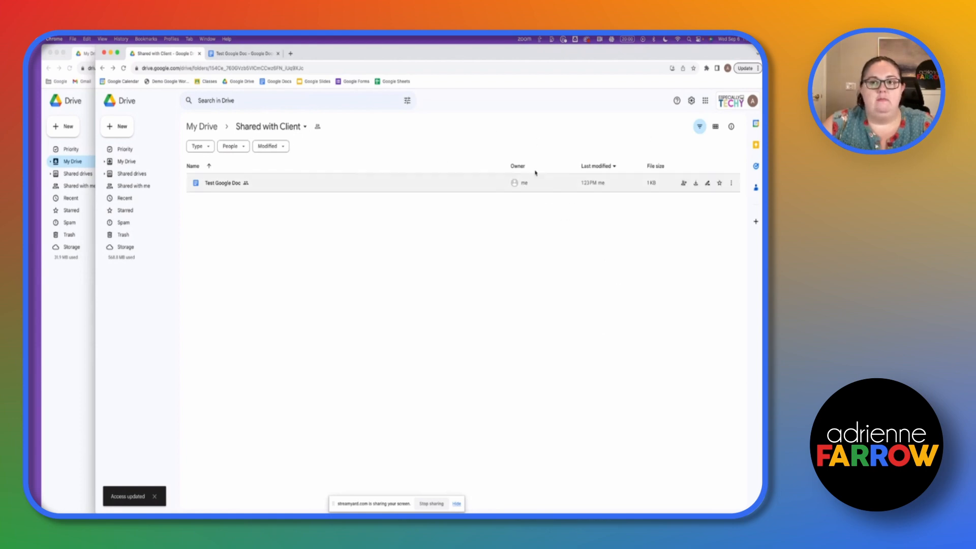
- In the recipient's Drive, find Shared with Client under Shared with me and start adding a shortcut
{"action": "left_click", "coordinate": [63, 291]}
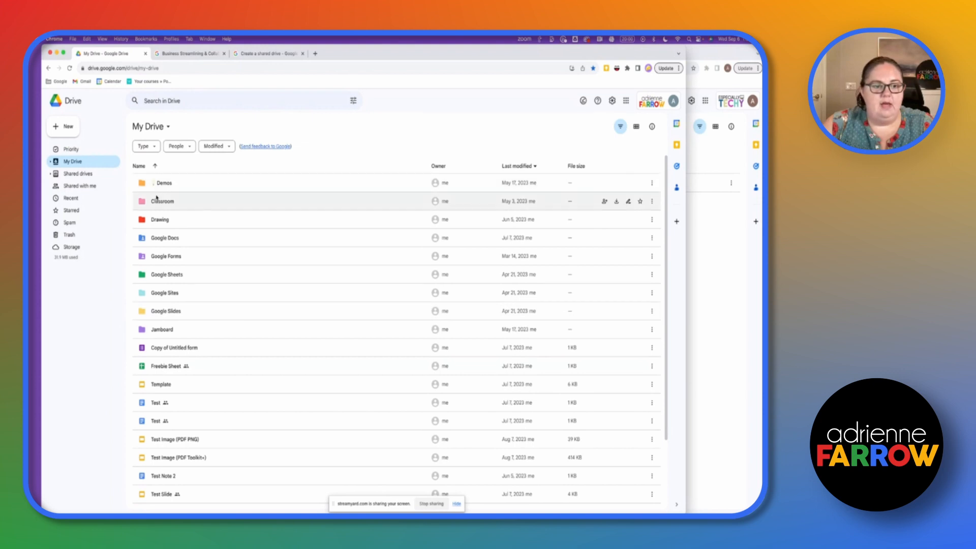
{"action": "scroll", "coordinate": [156, 198], "scroll_direction": "down", "scroll_amount": 2}
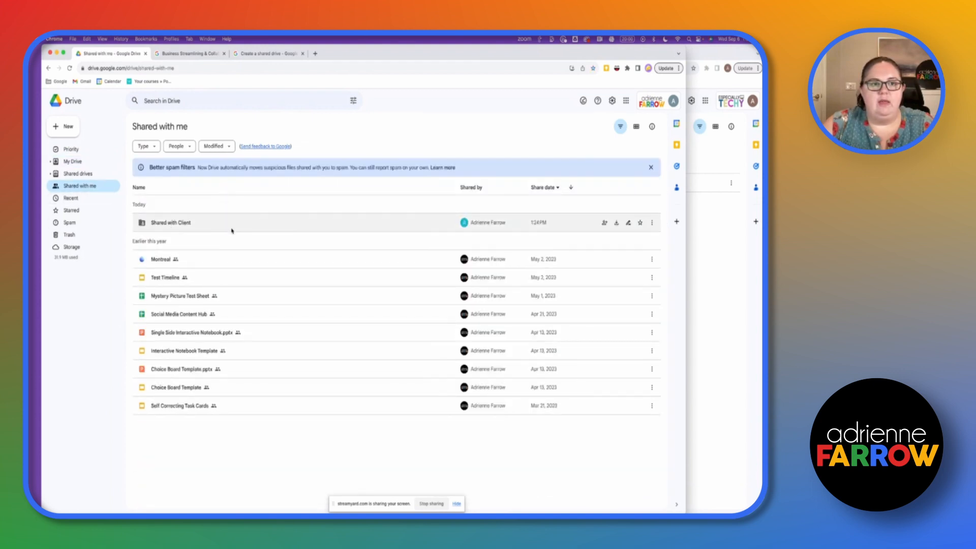
{"action": "left_click", "coordinate": [94, 162]}
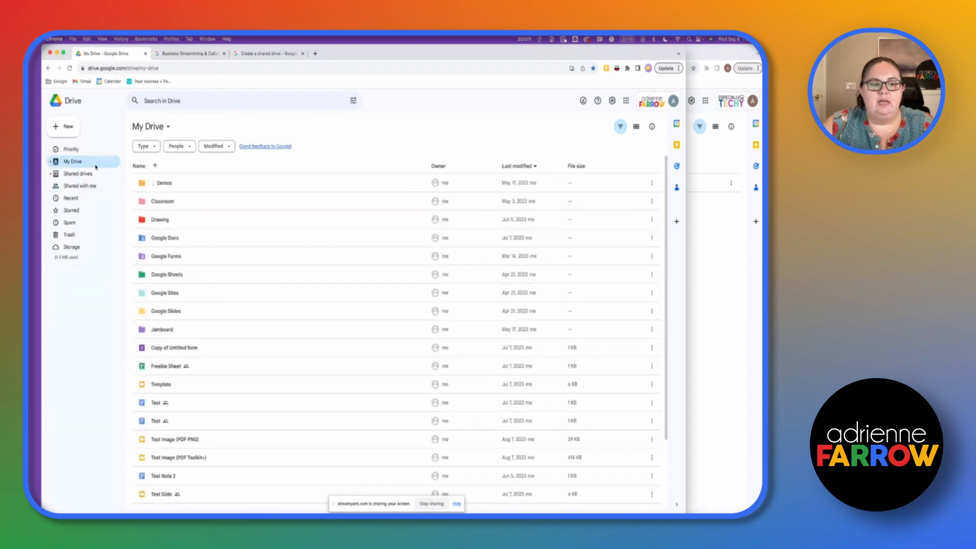
{"action": "left_click", "coordinate": [76, 186]}
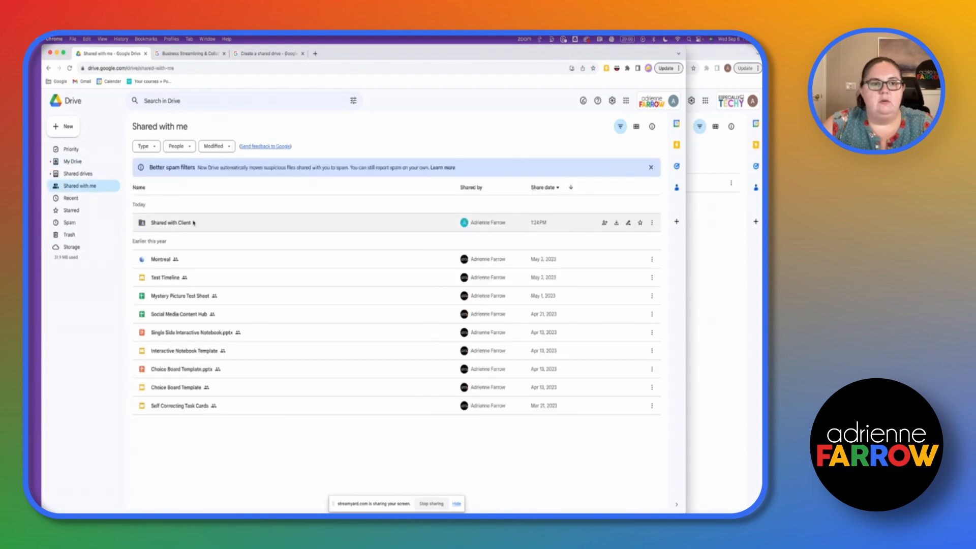
{"action": "left_click", "coordinate": [201, 224]}
{"action": "mouse_move", "coordinate": [250, 292]}
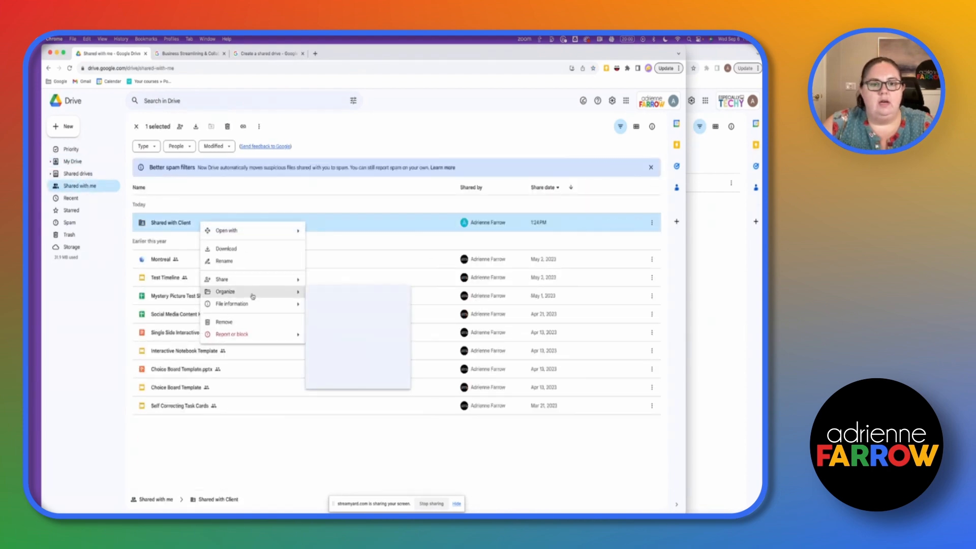
{"action": "left_click", "coordinate": [329, 307]}
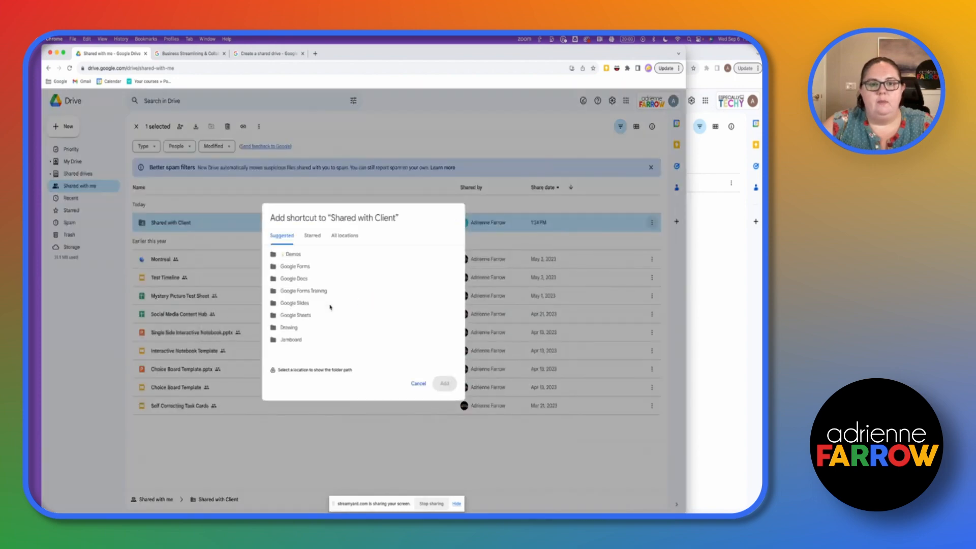
- Place the Shared with Client shortcut in My Drive and open it to see Test Google Doc
{"action": "left_click", "coordinate": [344, 235]}
{"action": "left_click", "coordinate": [302, 255]}
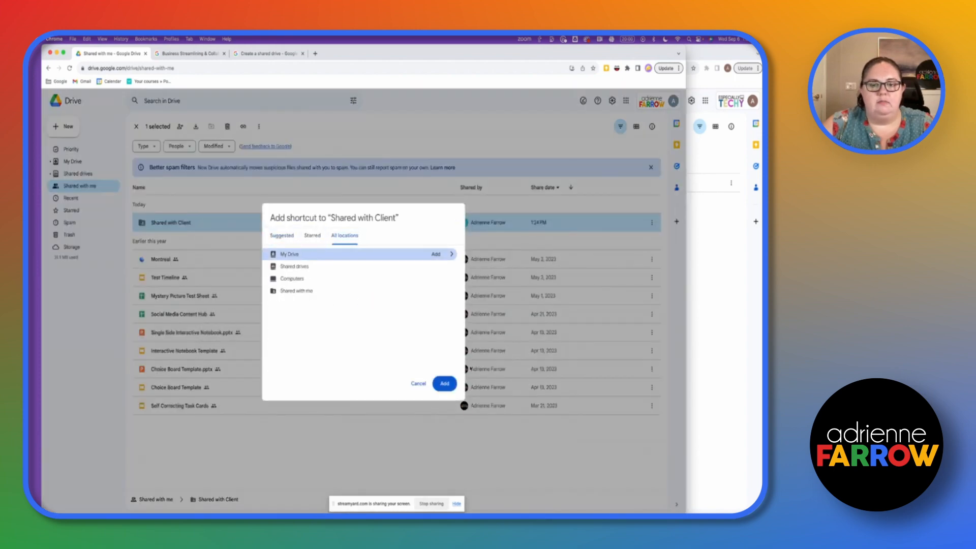
{"action": "left_click", "coordinate": [445, 386]}
{"action": "left_click", "coordinate": [77, 161]}
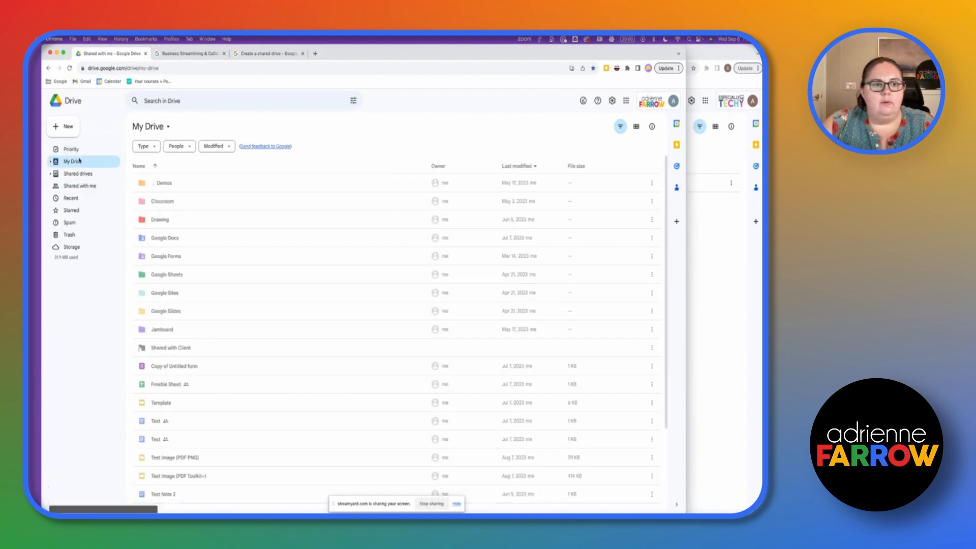
{"action": "double_click", "coordinate": [179, 355]}
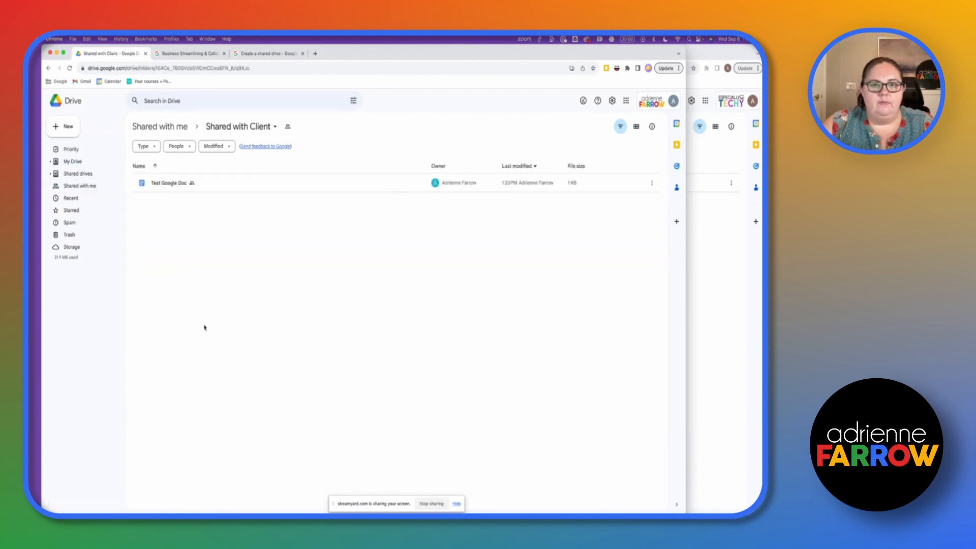
{"action": "mouse_move", "coordinate": [467, 184]}
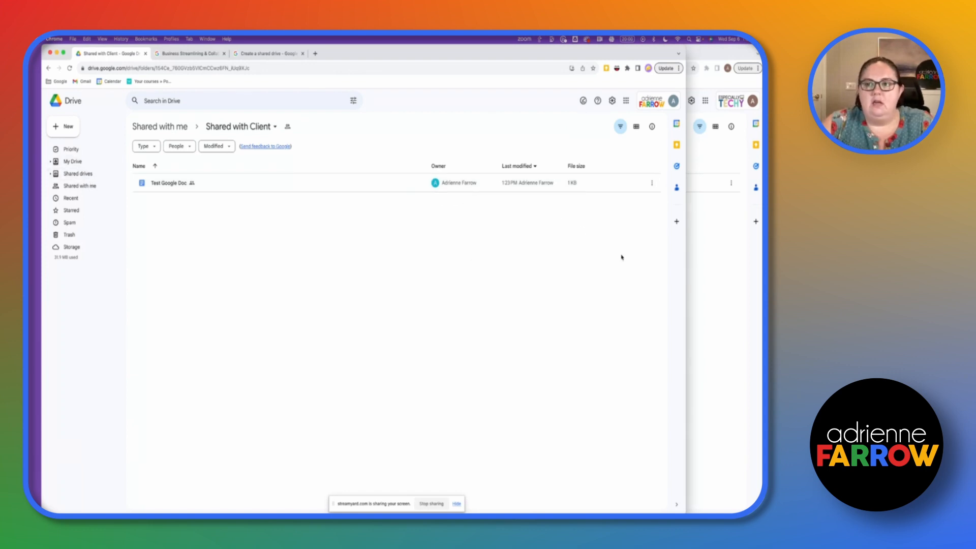
{"action": "left_click", "coordinate": [713, 277]}
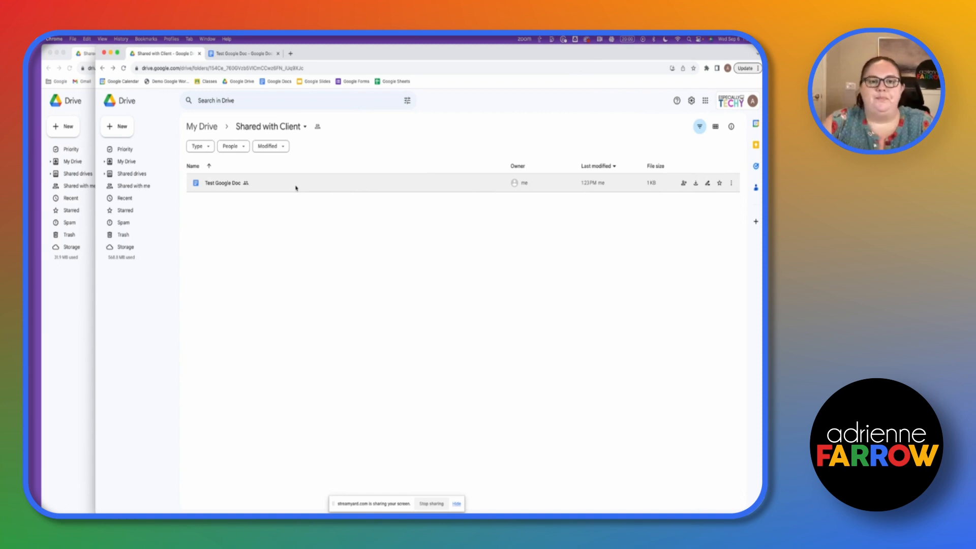
{"action": "left_click", "coordinate": [523, 183]}
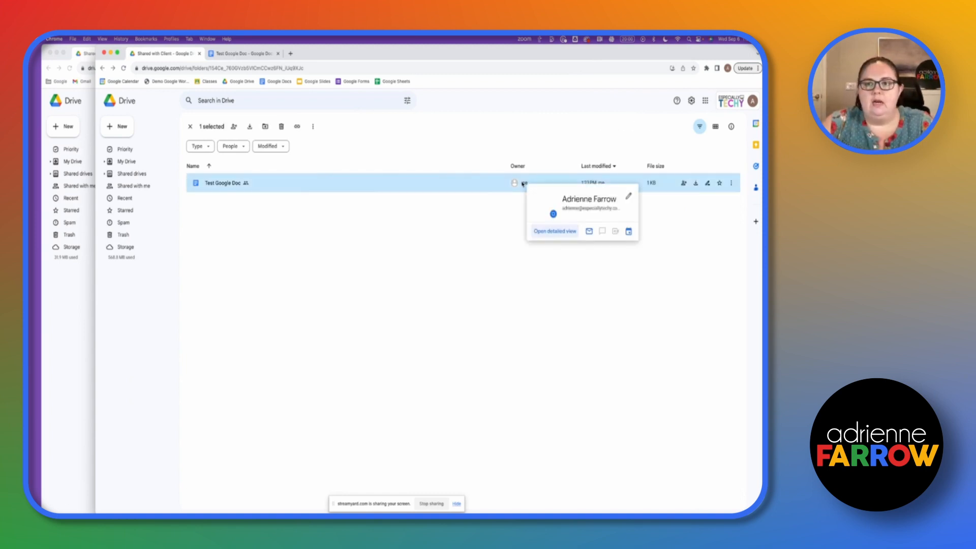
{"action": "right_click", "coordinate": [523, 184]}
{"action": "mouse_move", "coordinate": [610, 252]}
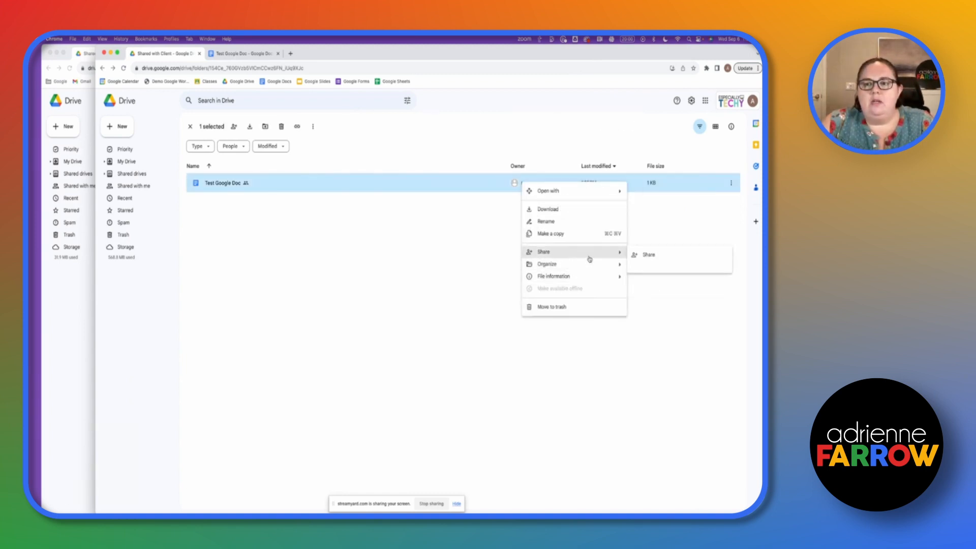
{"action": "left_click", "coordinate": [647, 254]}
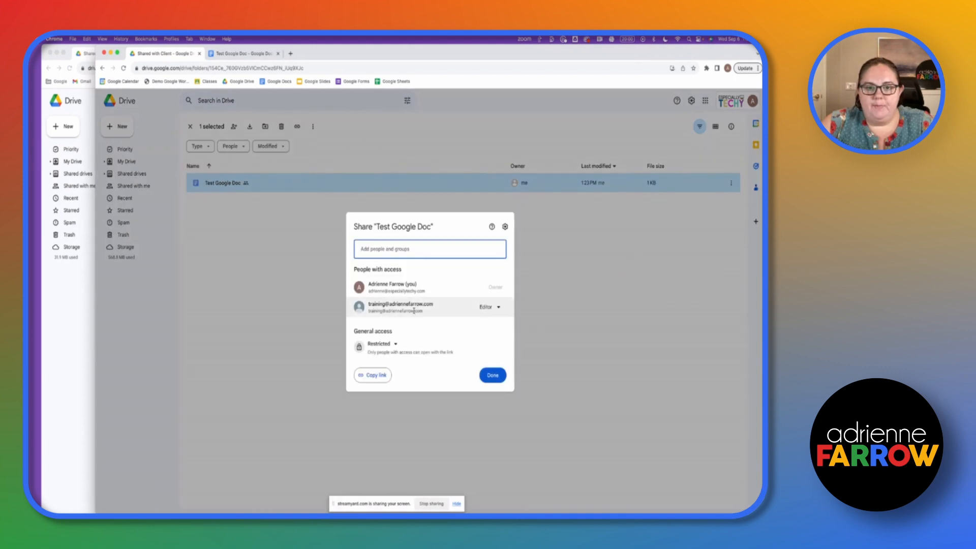
{"action": "left_click", "coordinate": [488, 307]}
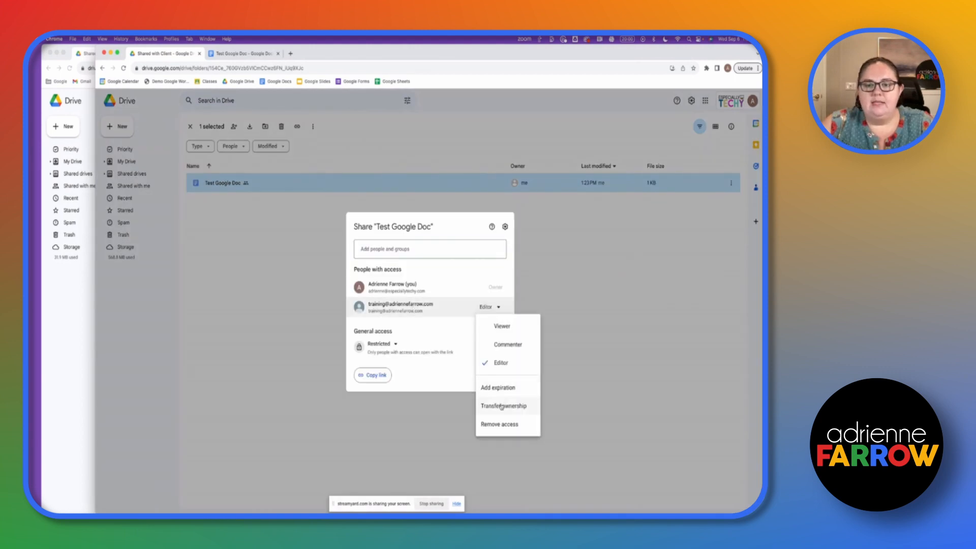
{"action": "left_click", "coordinate": [501, 406]}
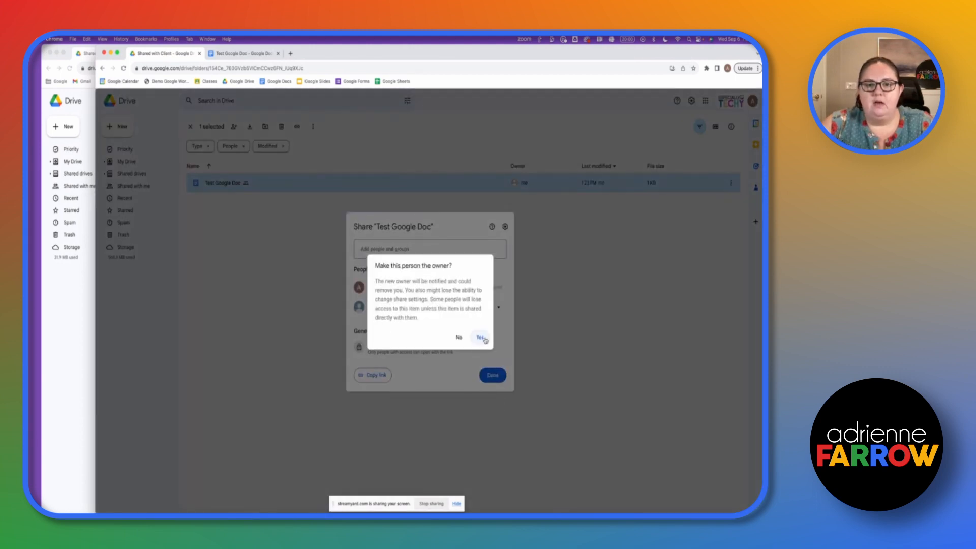
{"action": "left_click", "coordinate": [480, 336]}
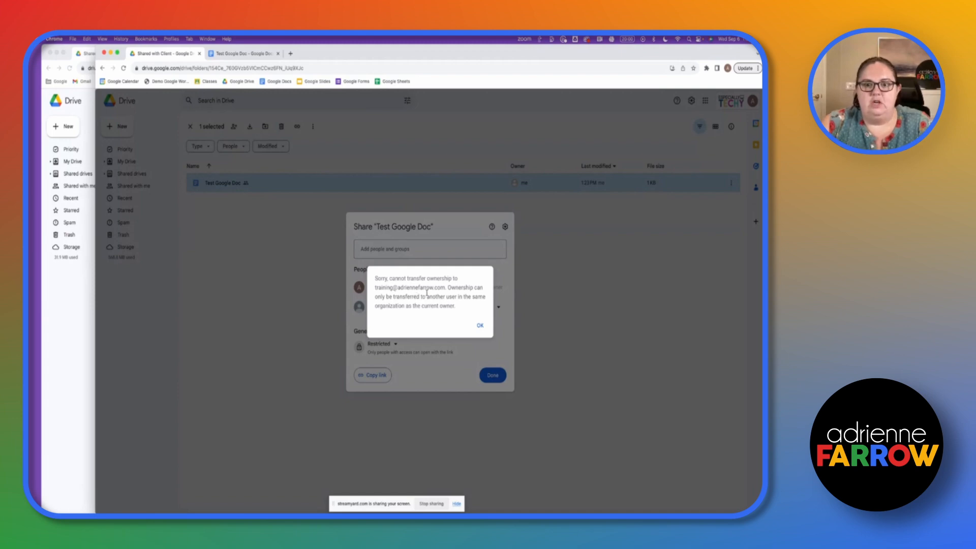
{"action": "left_click", "coordinate": [480, 325]}
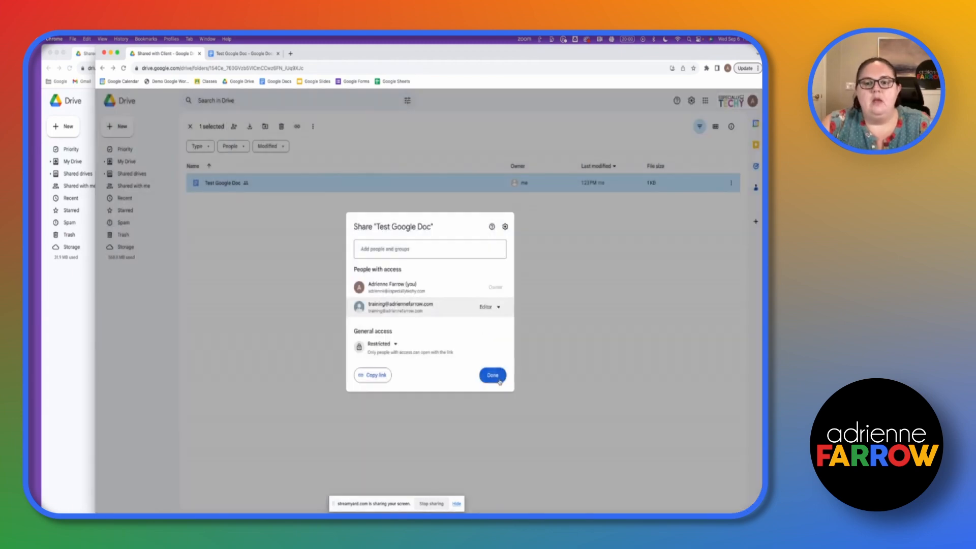
{"action": "left_click", "coordinate": [492, 375]}
{"action": "left_click", "coordinate": [60, 275]}
{"action": "left_click", "coordinate": [100, 173]}
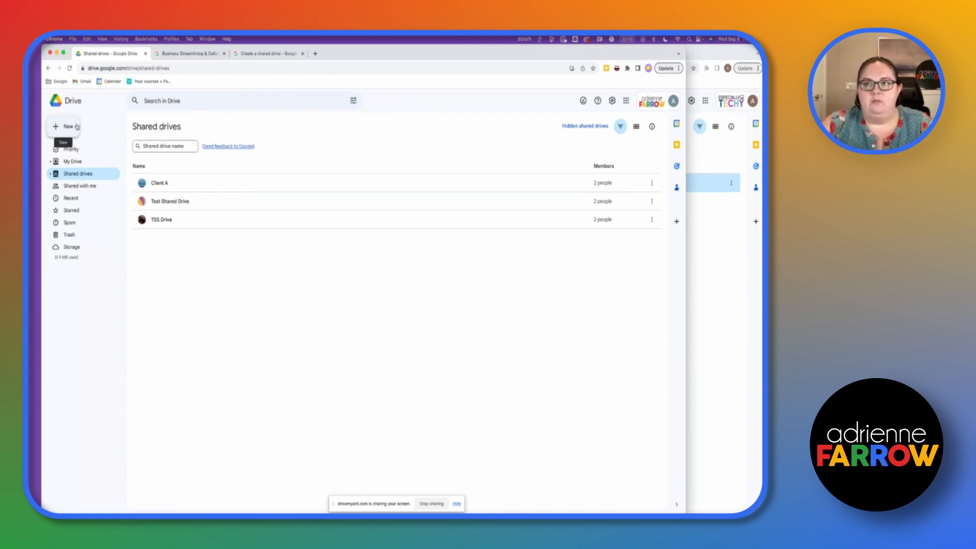
- Create a new shared drive named 'Especially Techy VA Shared Drive'
{"action": "left_click", "coordinate": [68, 127]}
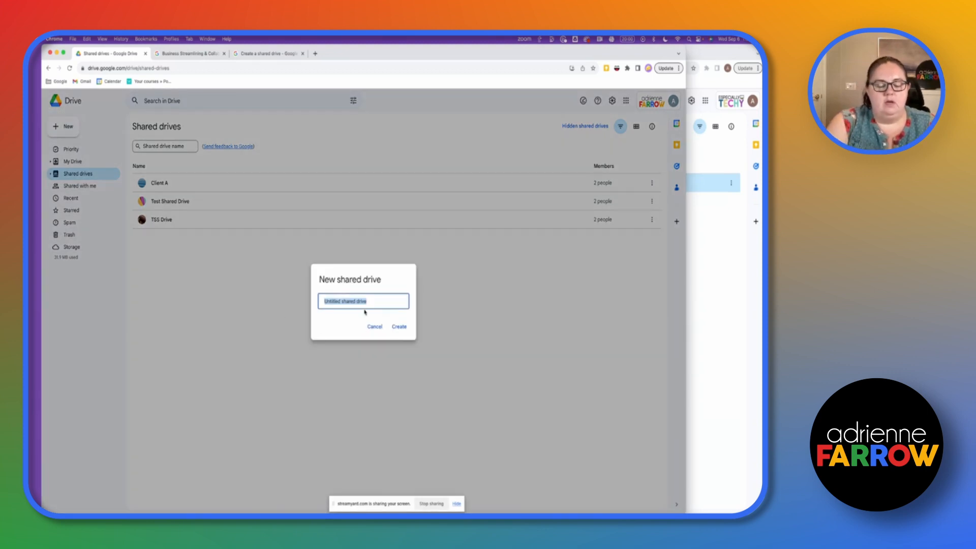
{"action": "type", "text": "Es"}
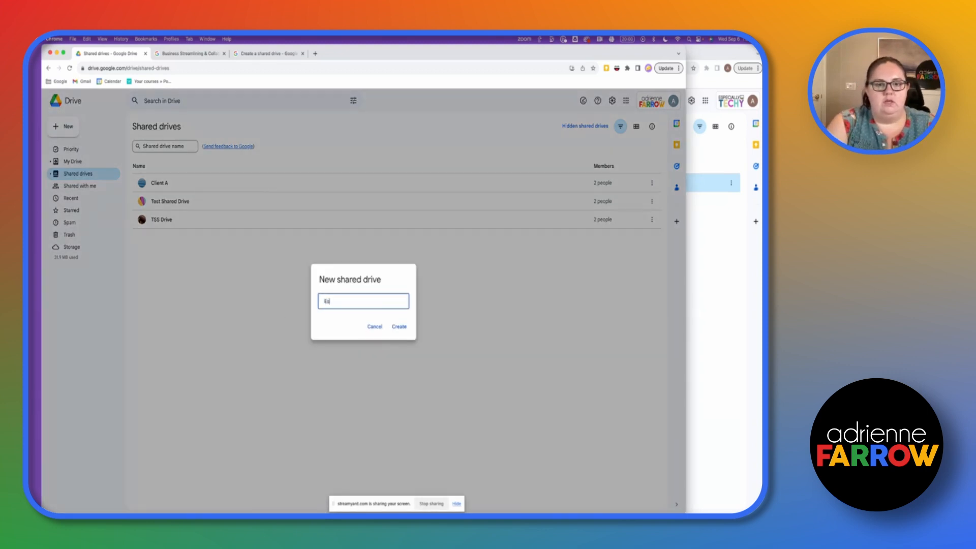
{"action": "type", "text": "pecially Techy VA"}
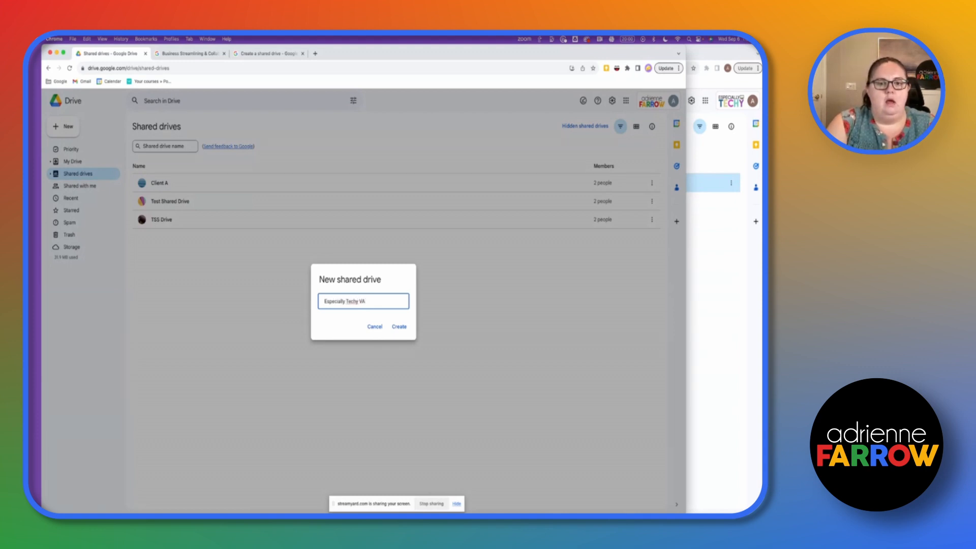
{"action": "type", "text": " Fi"}
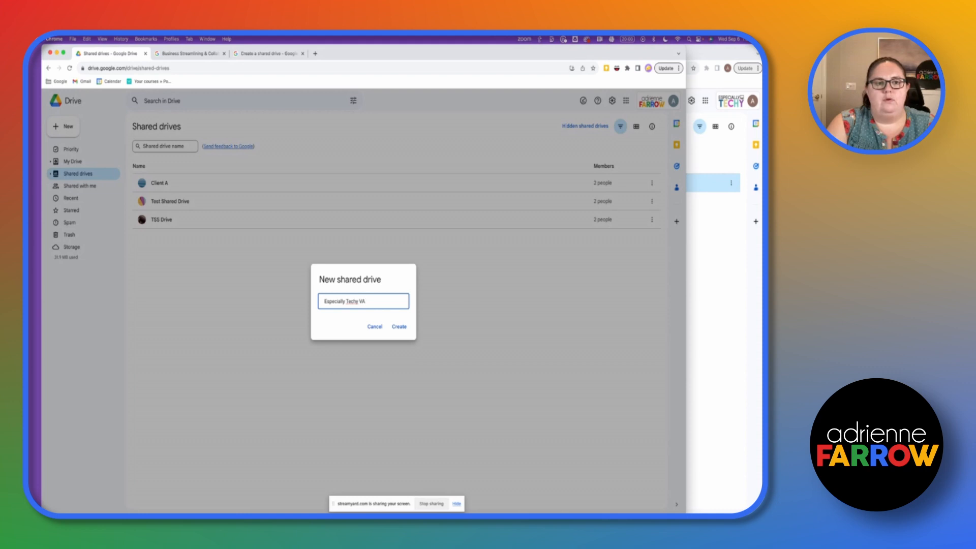
{"action": "type", "text": "hared Drive"}
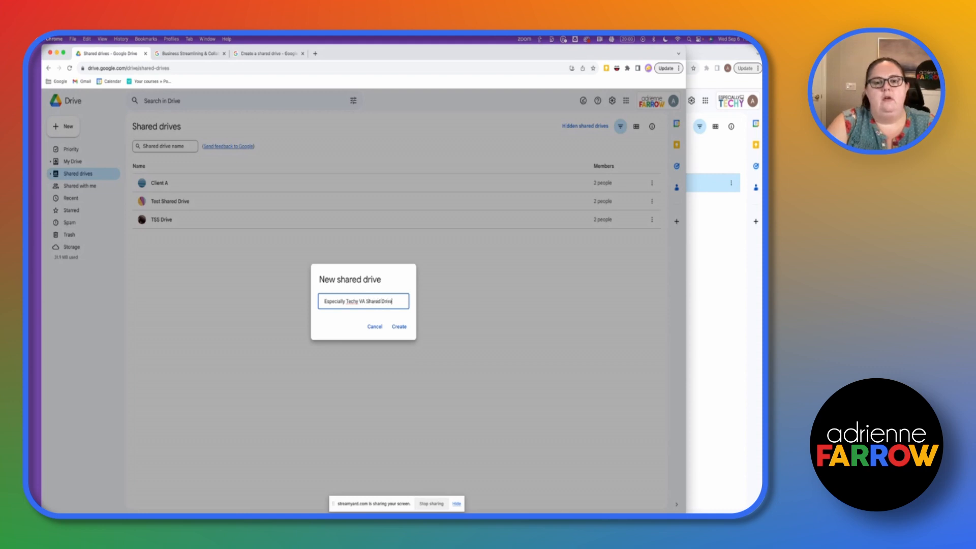
{"action": "left_click", "coordinate": [396, 329]}
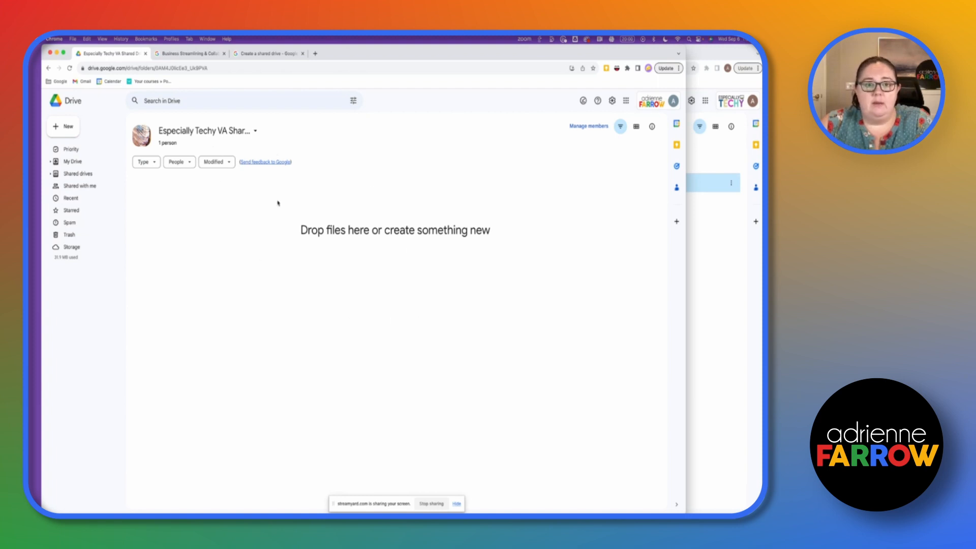
- Add the new member's e-mail address as Content manager, confirming the external-sharing warning
{"action": "left_click", "coordinate": [48, 126]}
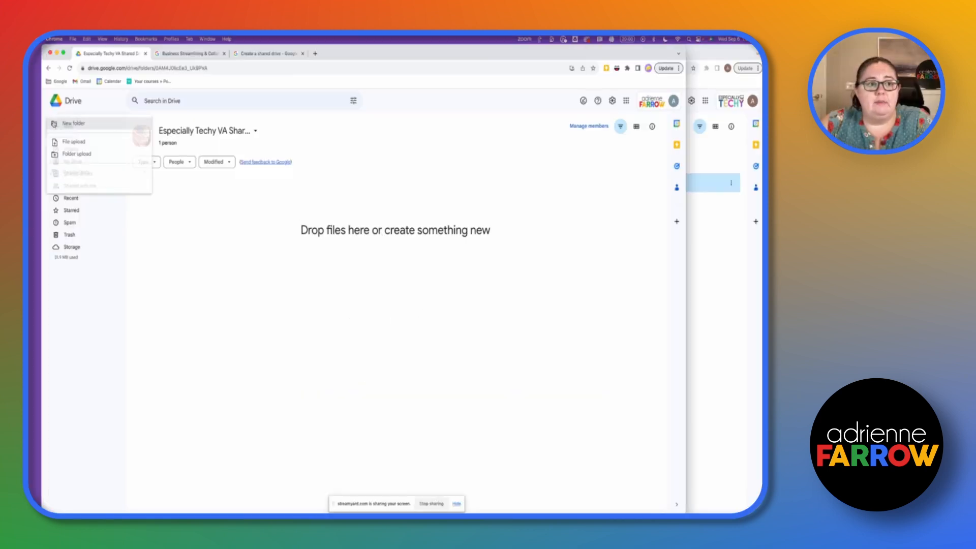
{"action": "left_click", "coordinate": [296, 284]}
{"action": "left_click", "coordinate": [600, 126]}
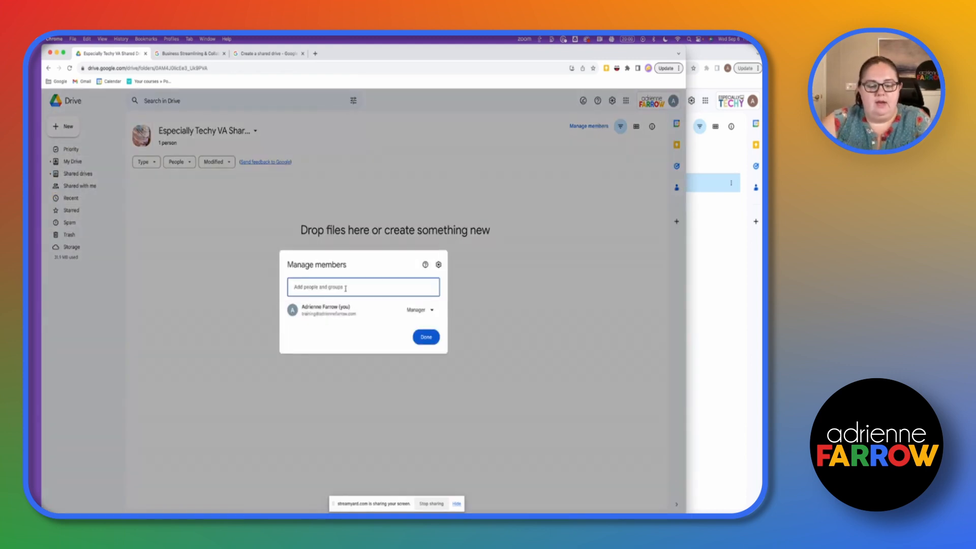
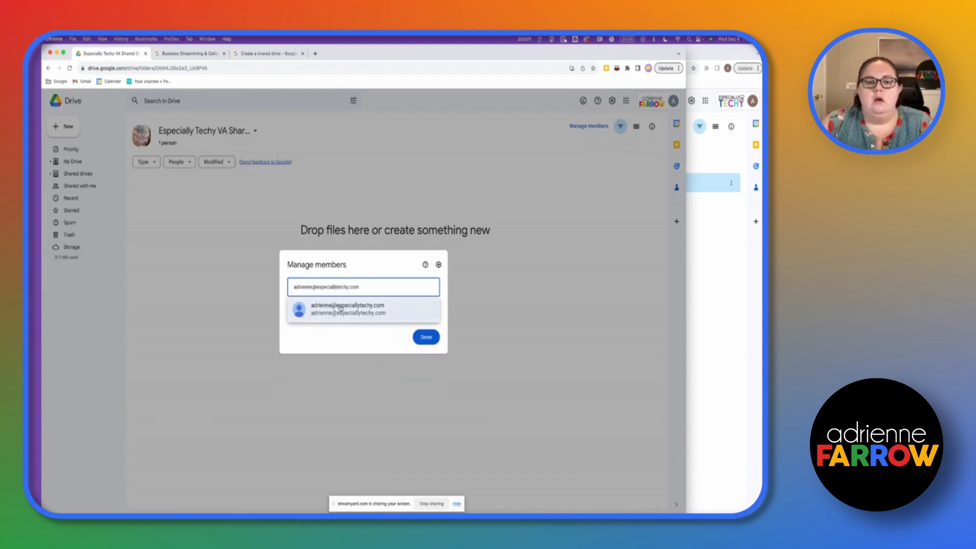
{"action": "left_click", "coordinate": [394, 322]}
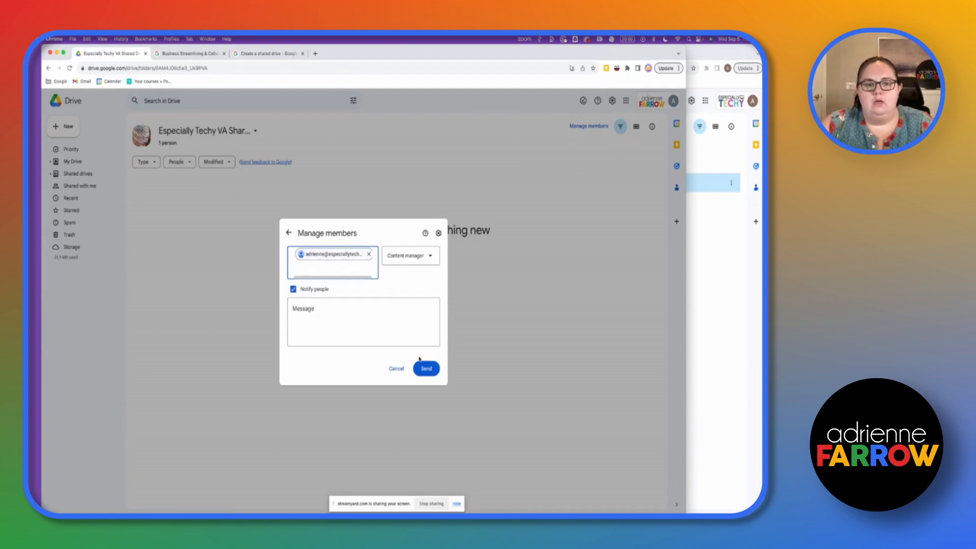
{"action": "left_click", "coordinate": [424, 368]}
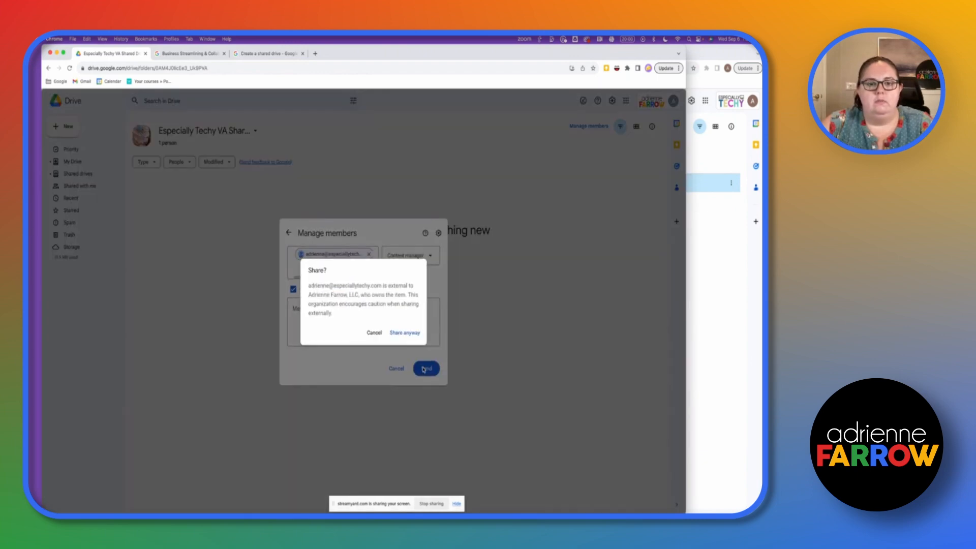
{"action": "left_click", "coordinate": [404, 332]}
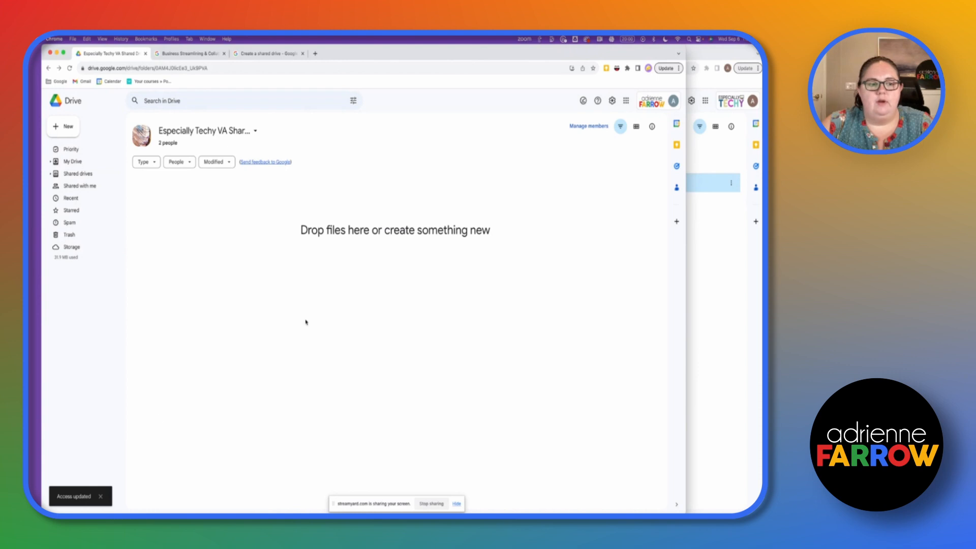
{"action": "left_click", "coordinate": [726, 258]}
- Confirm in the recipient's Shared drives list that the drive shows 2 people
{"action": "left_click", "coordinate": [121, 174]}
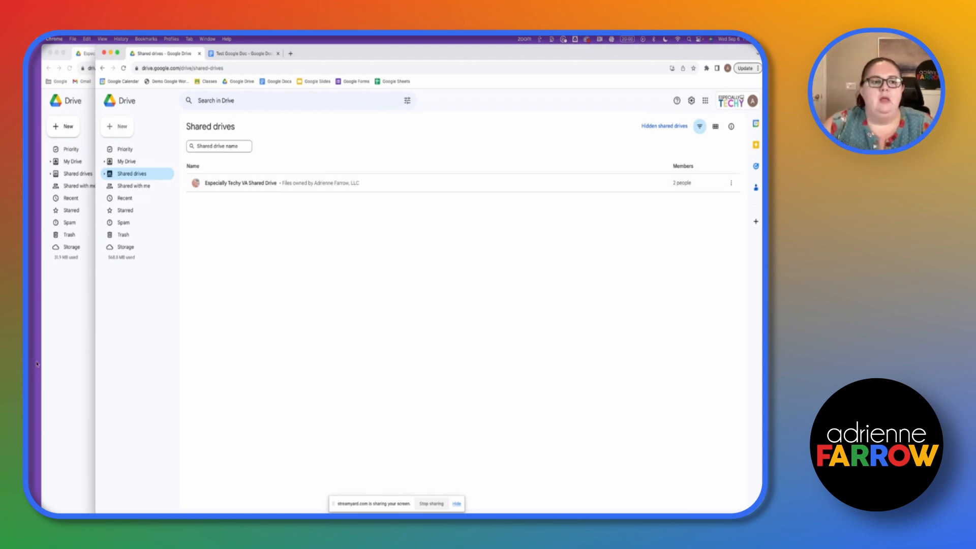
{"action": "left_click", "coordinate": [55, 346]}
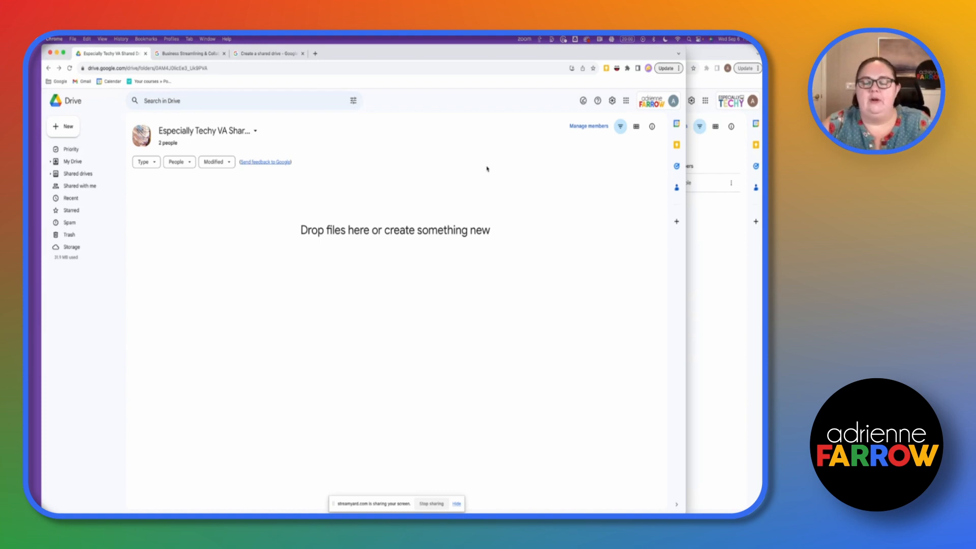
- Change the external member's role from Content manager to Contributor and save
{"action": "left_click", "coordinate": [590, 126]}
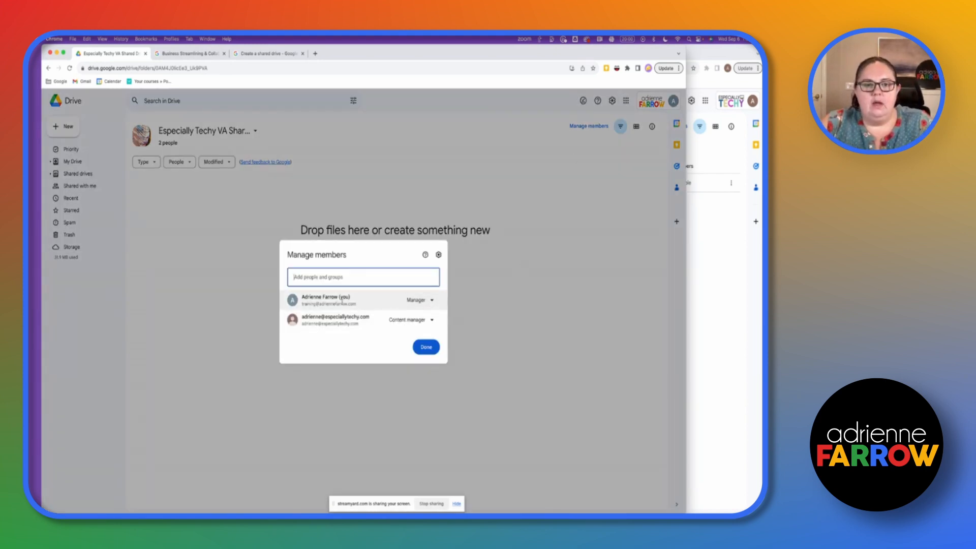
{"action": "left_click", "coordinate": [431, 300]}
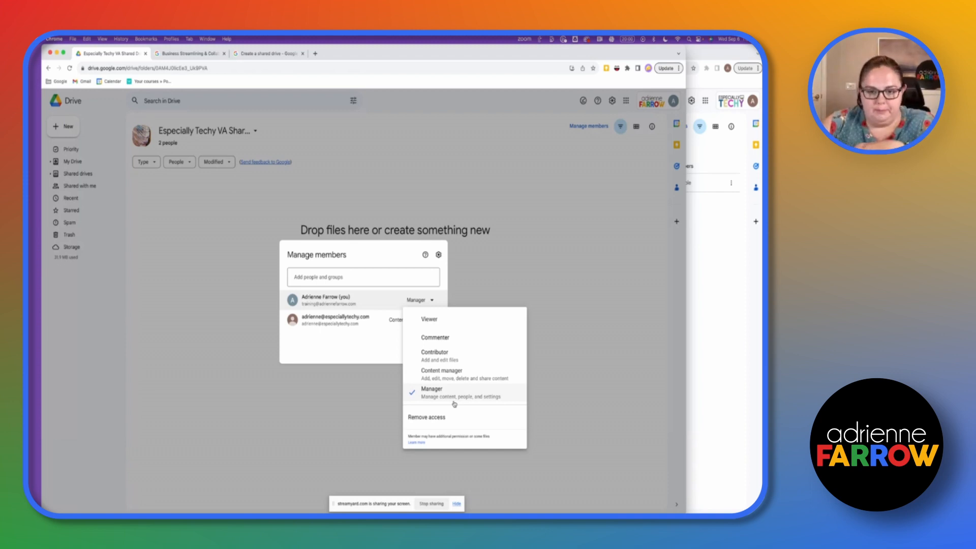
{"action": "left_click", "coordinate": [364, 337]}
{"action": "left_click", "coordinate": [408, 322]}
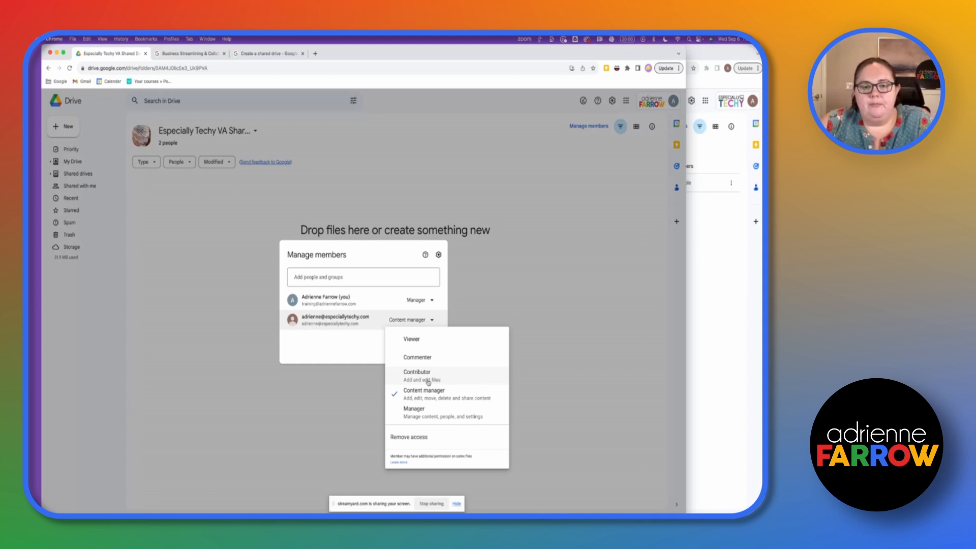
{"action": "left_click", "coordinate": [426, 376]}
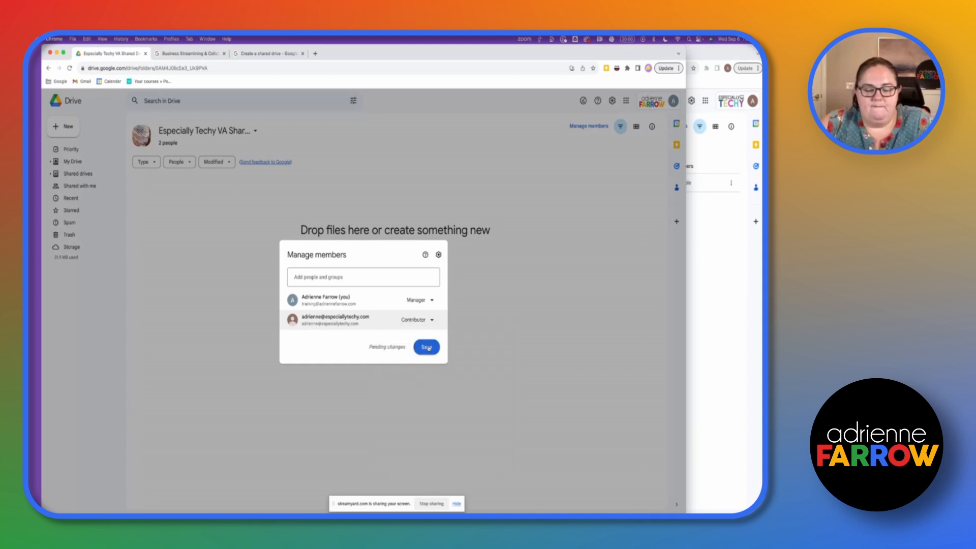
{"action": "left_click", "coordinate": [435, 347]}
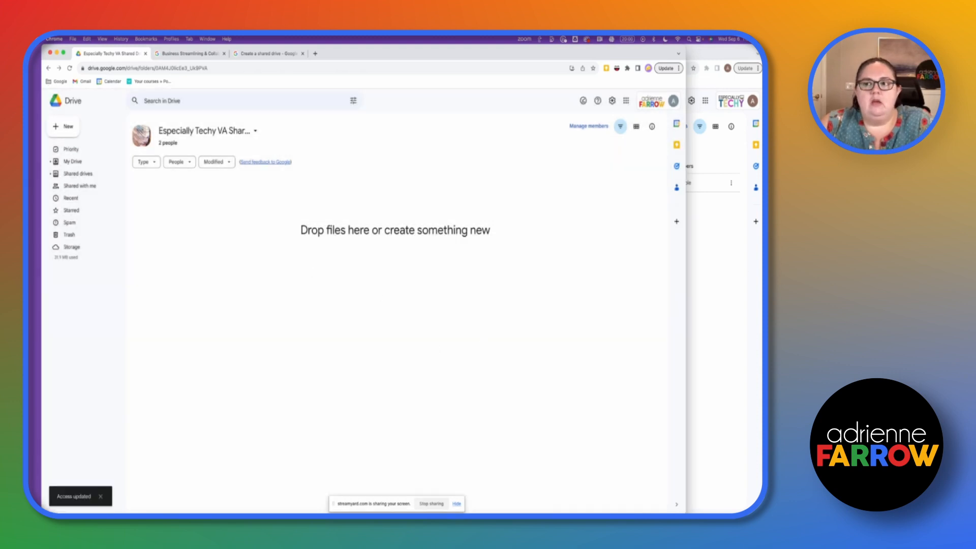
{"action": "left_click", "coordinate": [694, 259]}
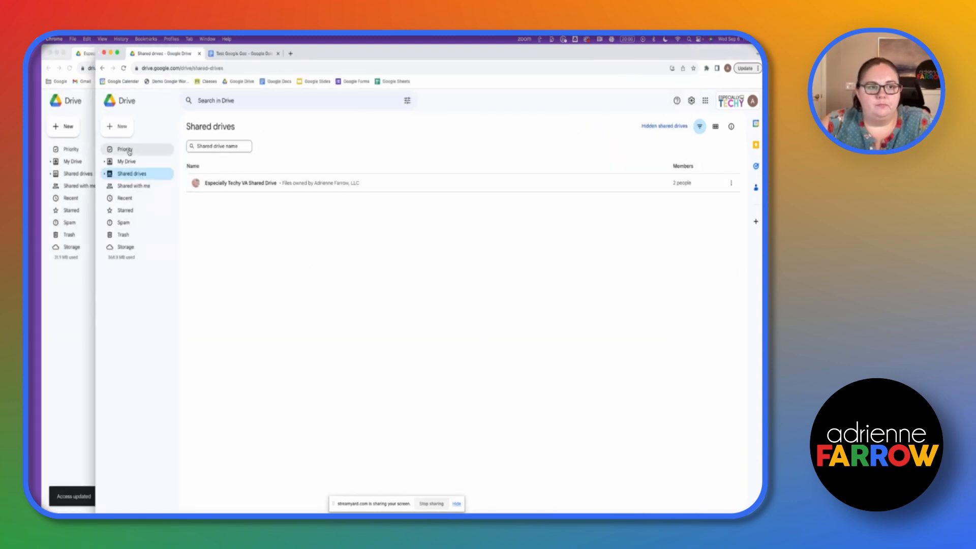
- Move Test Google Doc from Shared with Client into the Especially Techy VA Shared Drive and confirm the ownership transfer
{"action": "left_click", "coordinate": [102, 67]}
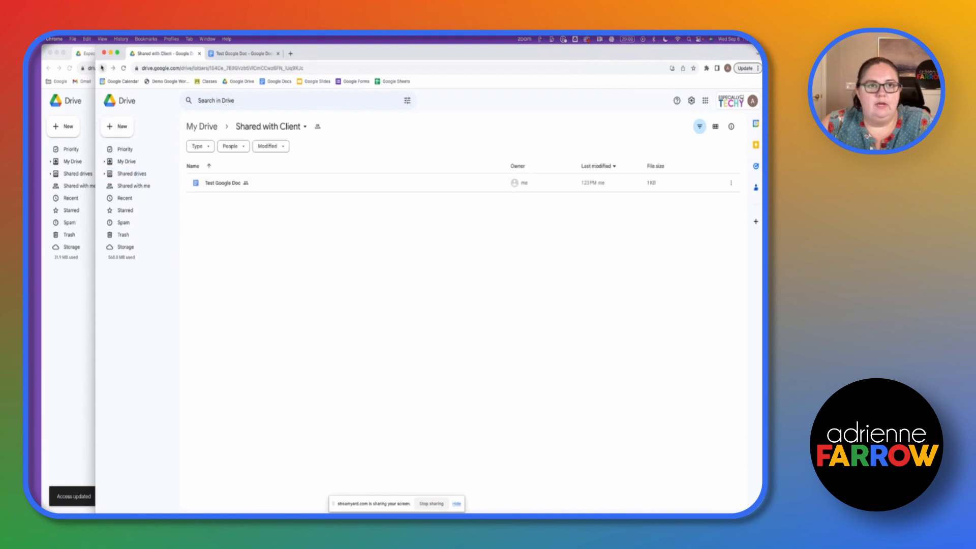
{"action": "left_click", "coordinate": [231, 55]}
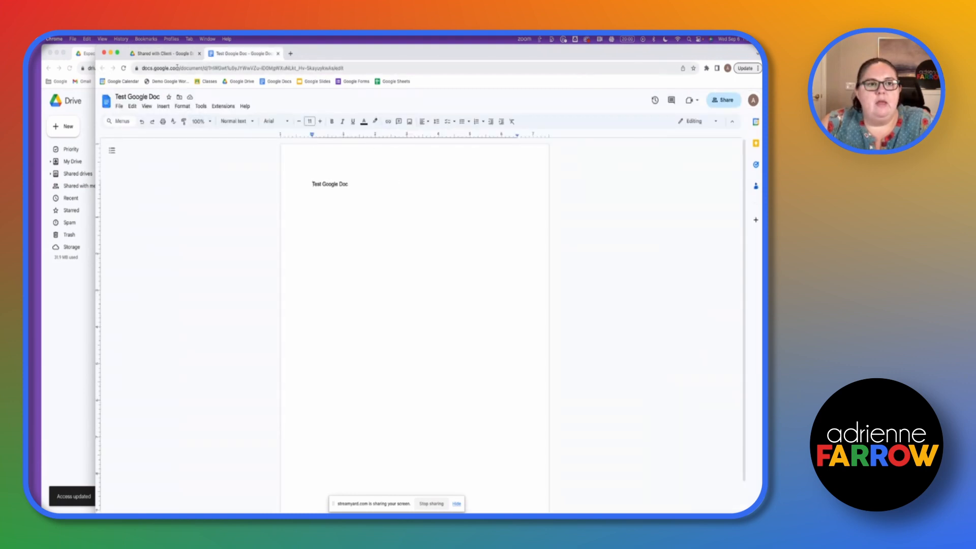
{"action": "left_click", "coordinate": [178, 97]}
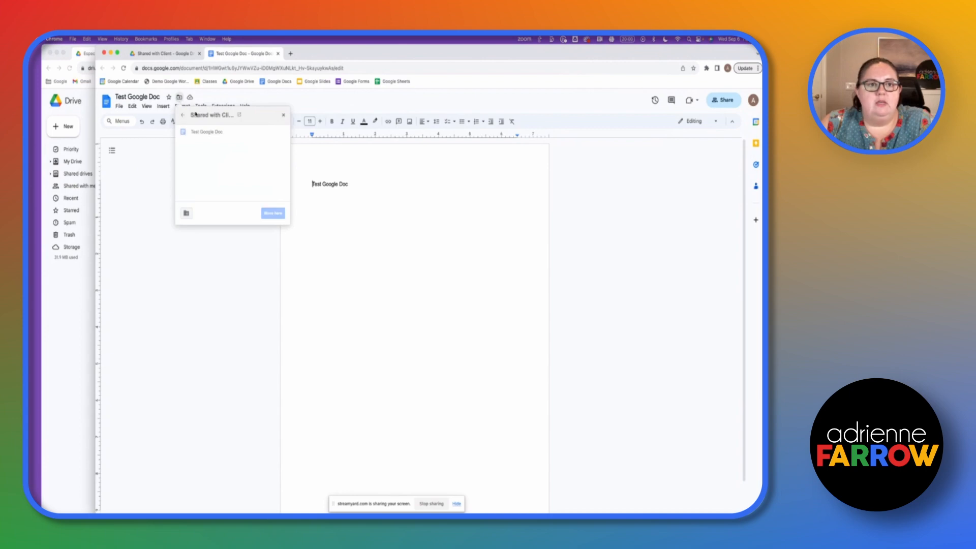
{"action": "left_click", "coordinate": [183, 116]}
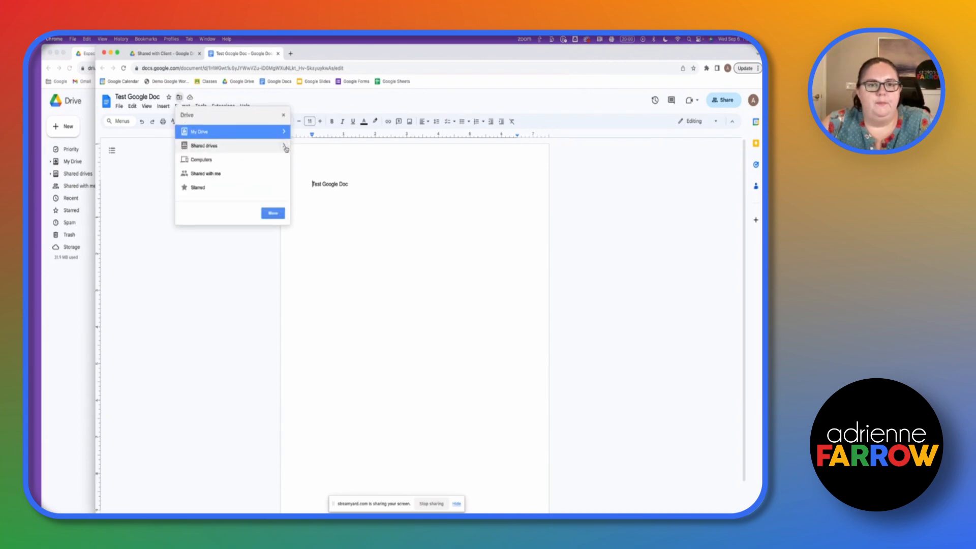
{"action": "left_click", "coordinate": [284, 147]}
{"action": "left_click", "coordinate": [265, 133]}
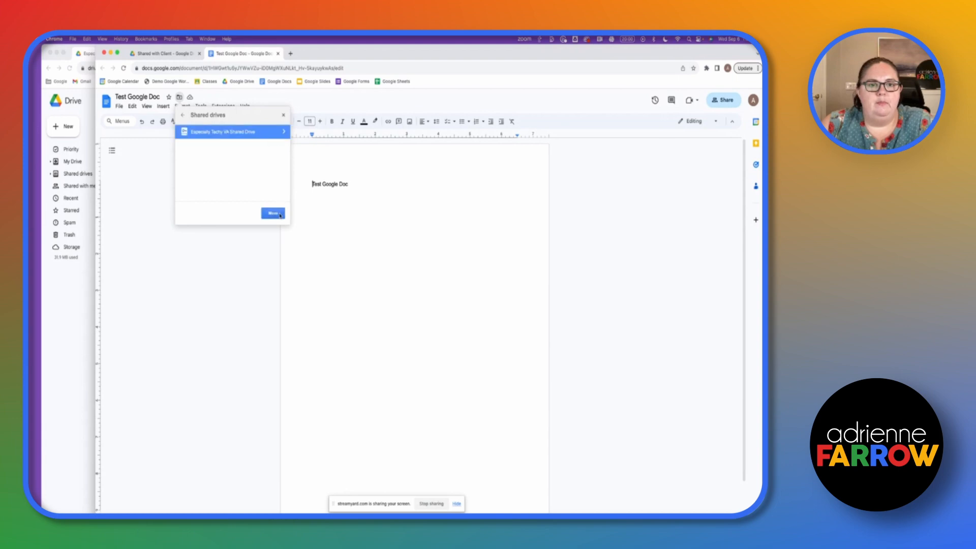
{"action": "left_click", "coordinate": [275, 214]}
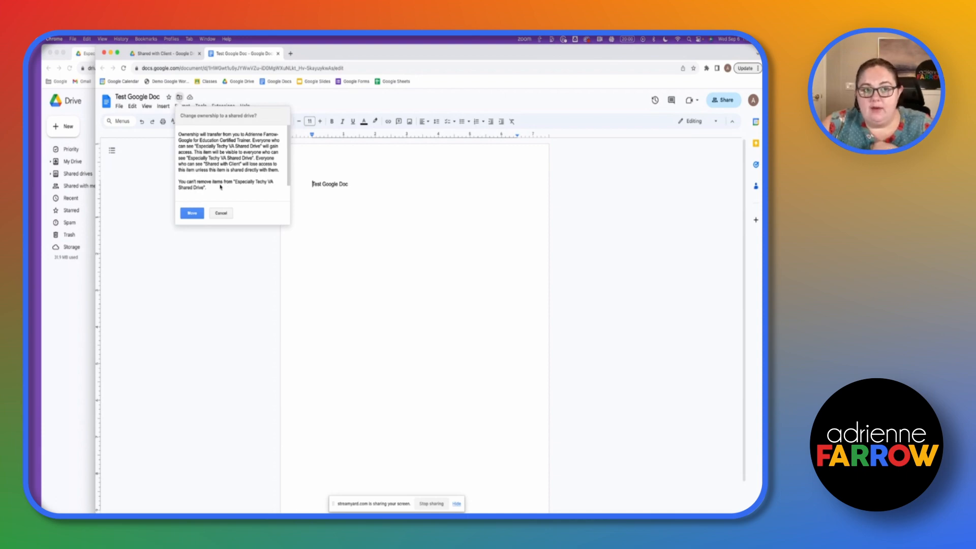
{"action": "left_click", "coordinate": [190, 214]}
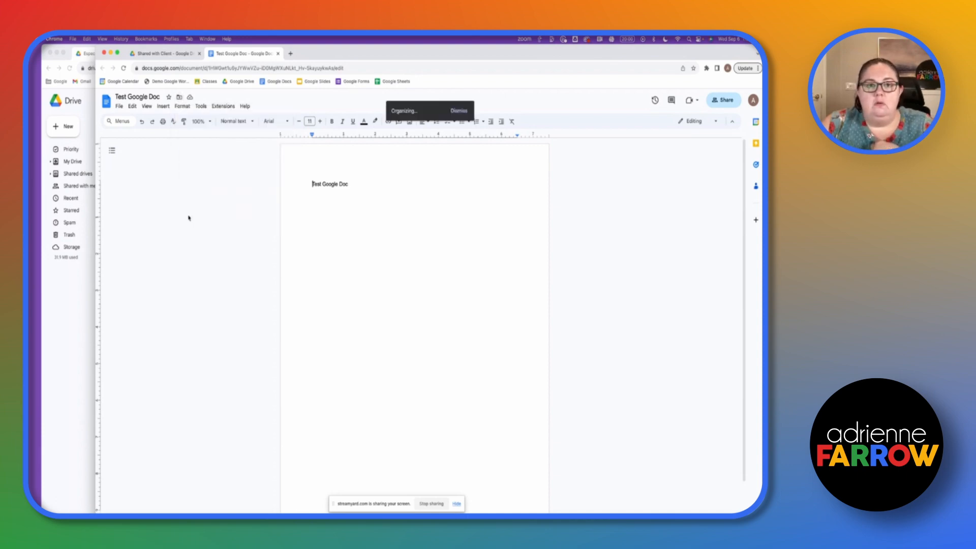
- Open the Especially Techy VA Shared Drive in Google Drive
{"action": "left_click", "coordinate": [61, 332]}
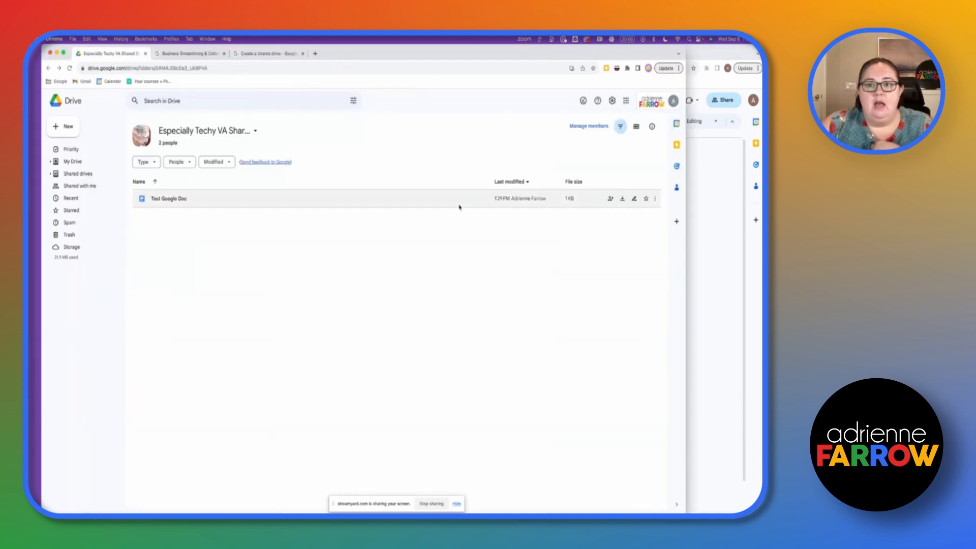
{"action": "left_click", "coordinate": [730, 204]}
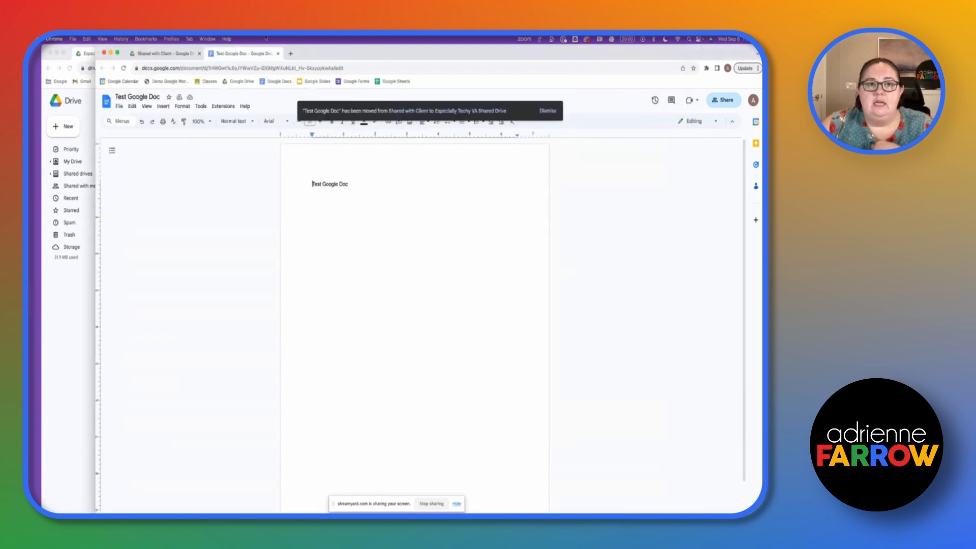
{"action": "left_click", "coordinate": [166, 54]}
{"action": "left_click", "coordinate": [129, 173]}
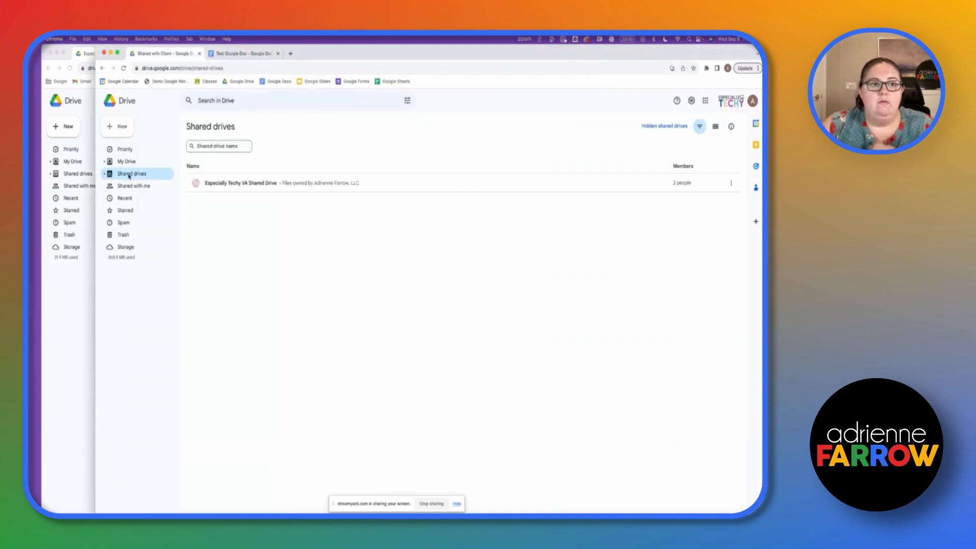
{"action": "double_click", "coordinate": [285, 184]}
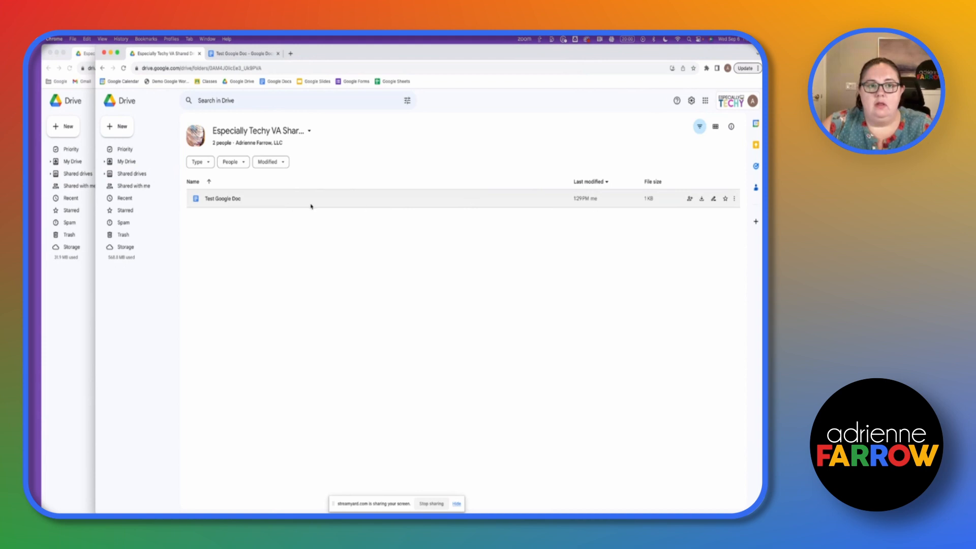
- Check the Organize options for Test Google Doc in the shared drive, then dismiss the menu
{"action": "right_click", "coordinate": [489, 204]}
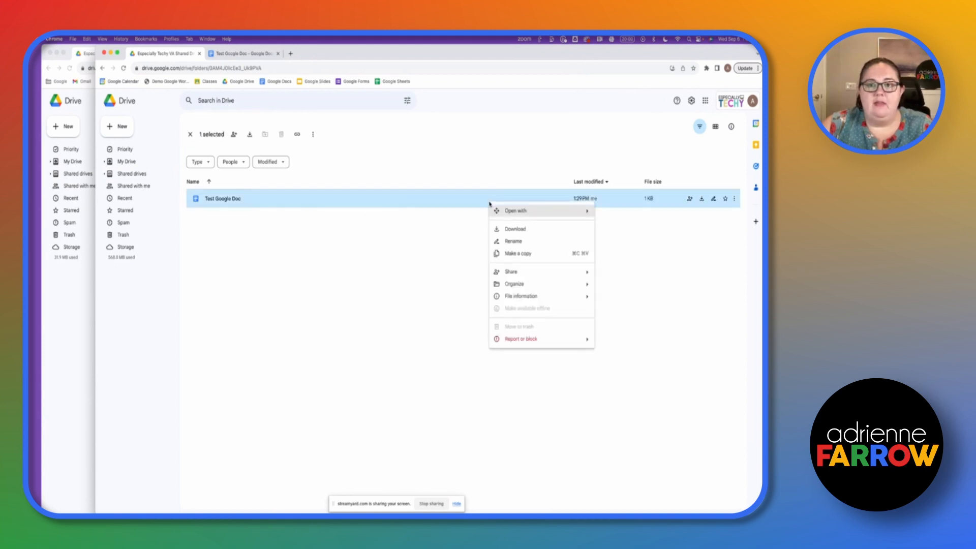
{"action": "mouse_move", "coordinate": [513, 285]}
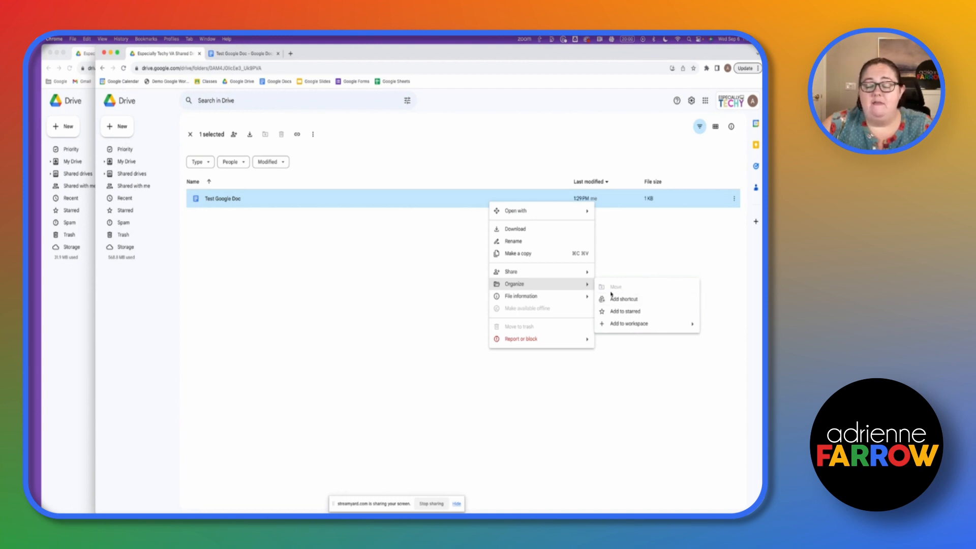
{"action": "left_click", "coordinate": [317, 253]}
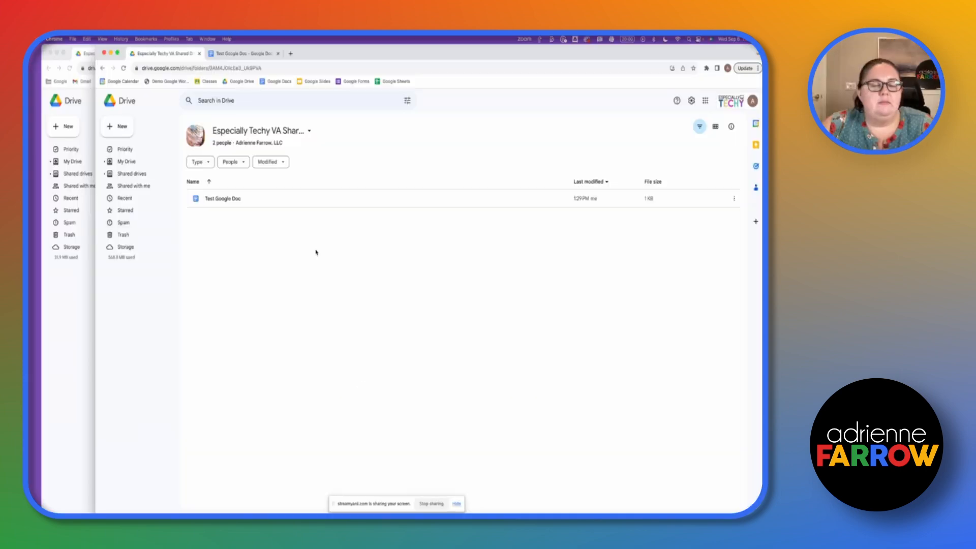
{"action": "left_click", "coordinate": [83, 284]}
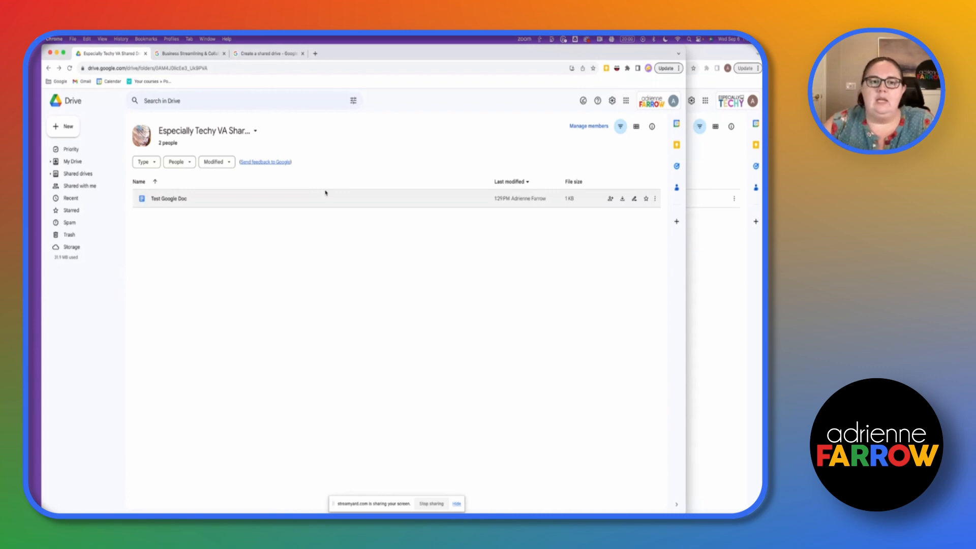
- Start moving Test Google Doc out of the shared drive via Organize > Move
{"action": "right_click", "coordinate": [326, 192]}
{"action": "left_click", "coordinate": [256, 179]}
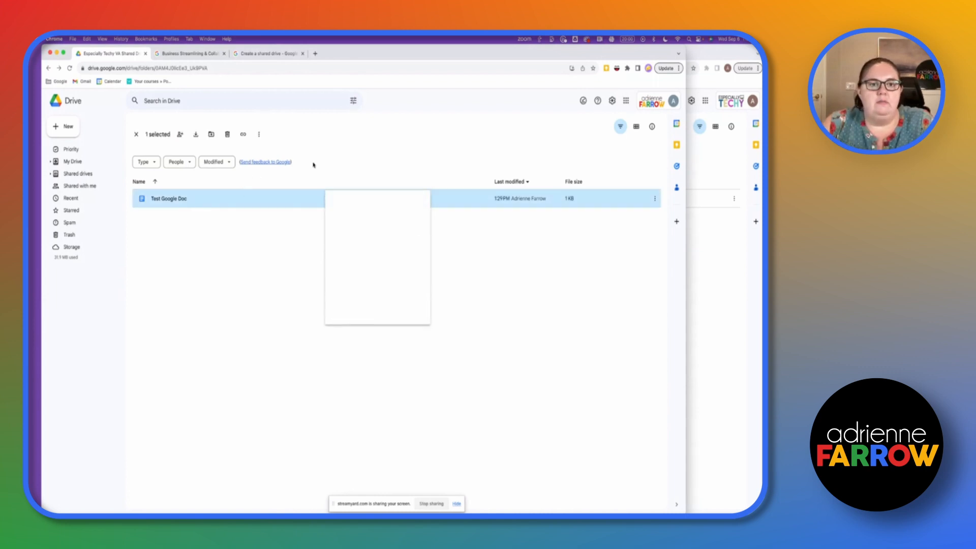
{"action": "left_click", "coordinate": [268, 298]}
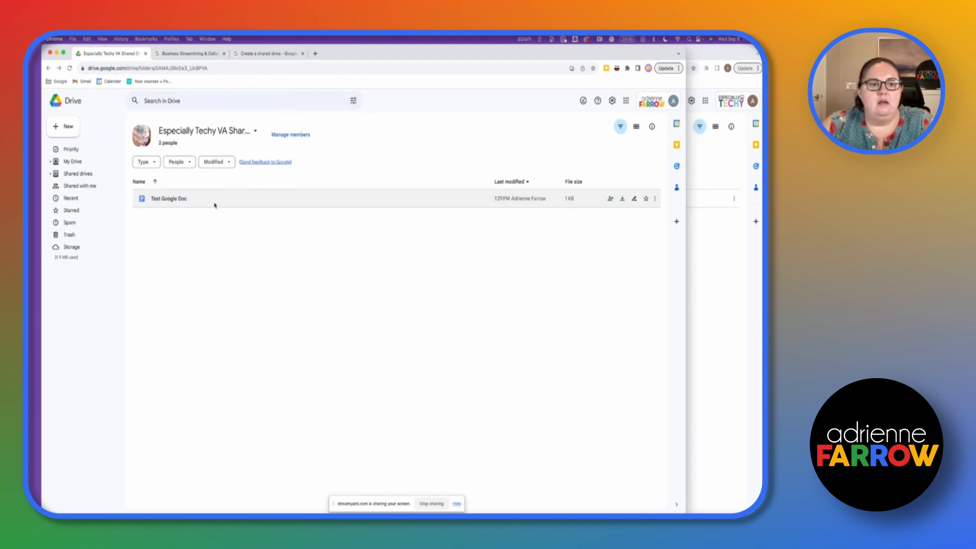
{"action": "right_click", "coordinate": [215, 205]}
{"action": "mouse_move", "coordinate": [305, 285]}
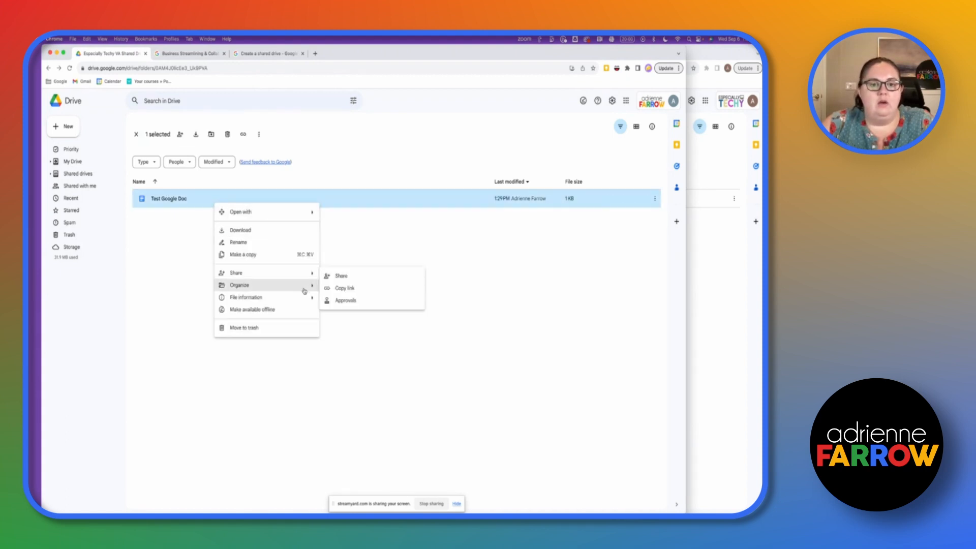
{"action": "left_click", "coordinate": [340, 289]}
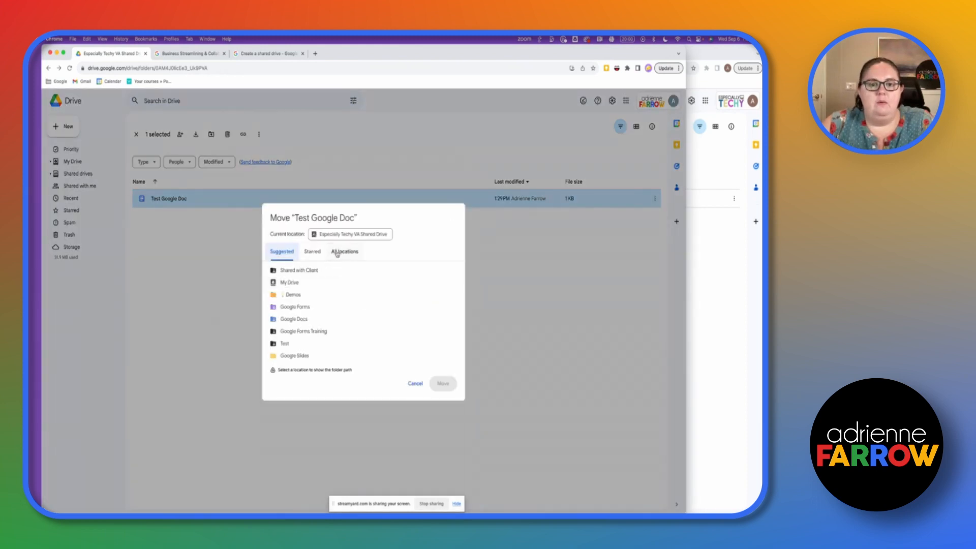
- Choose My Drive > Google Docs as the destination and confirm taking ownership
{"action": "left_click", "coordinate": [344, 251]}
{"action": "left_click", "coordinate": [290, 270]}
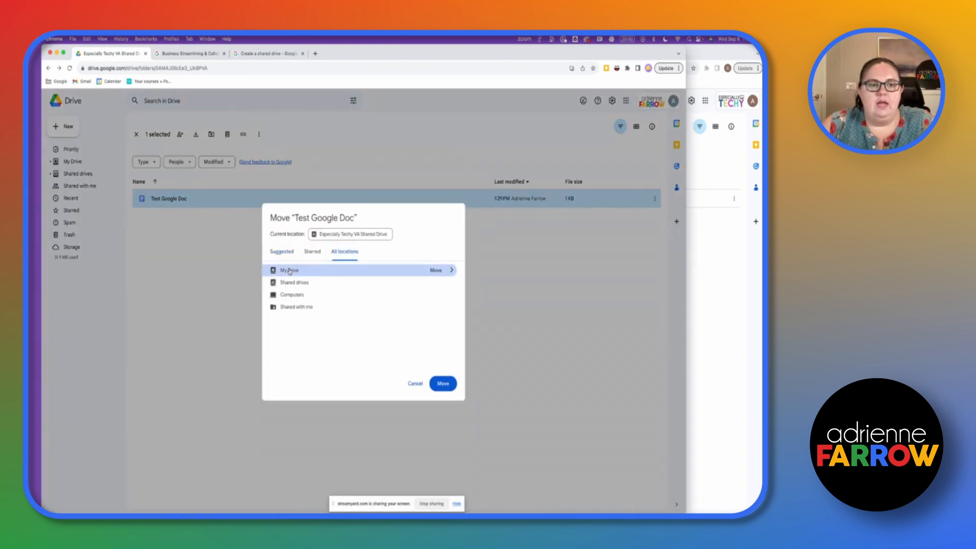
{"action": "left_click", "coordinate": [451, 270]}
{"action": "left_click", "coordinate": [325, 310]}
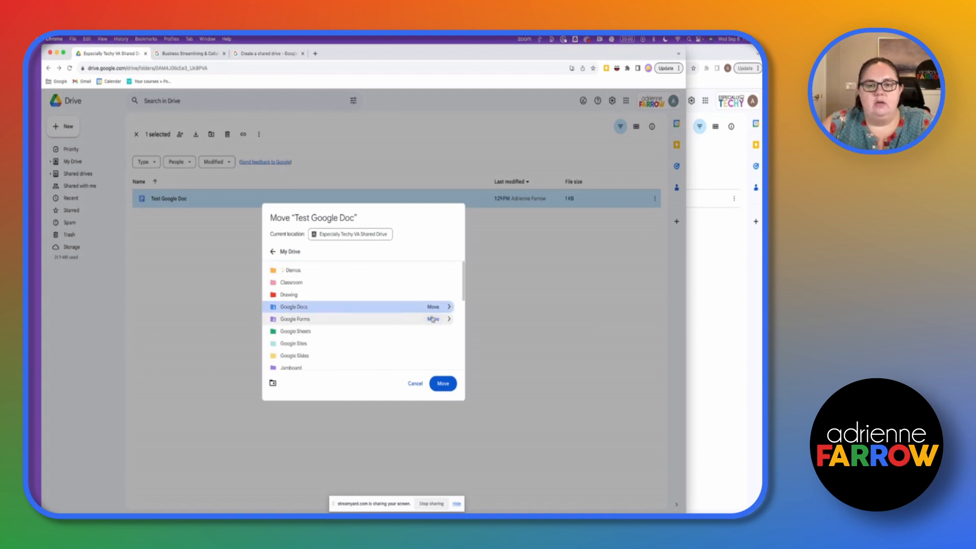
{"action": "left_click", "coordinate": [449, 383]}
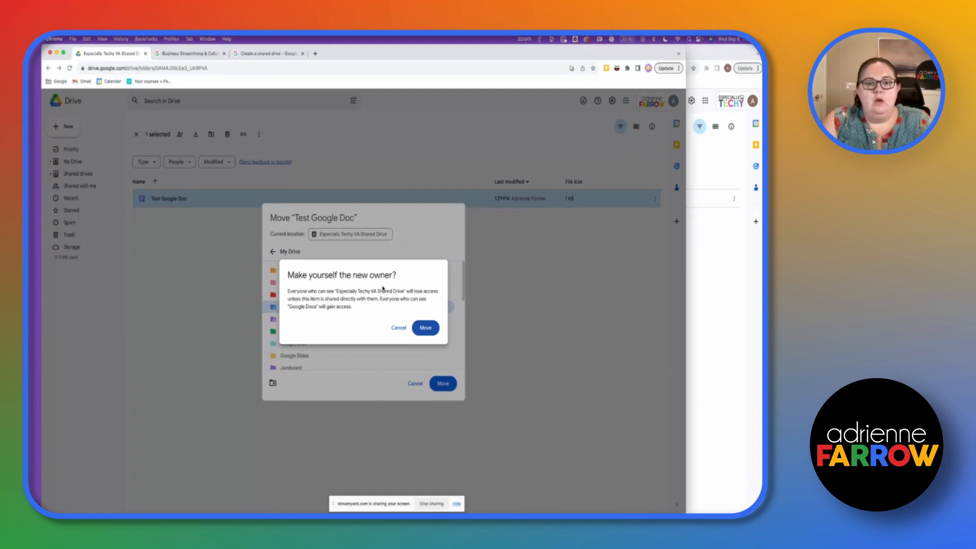
{"action": "left_click", "coordinate": [420, 327]}
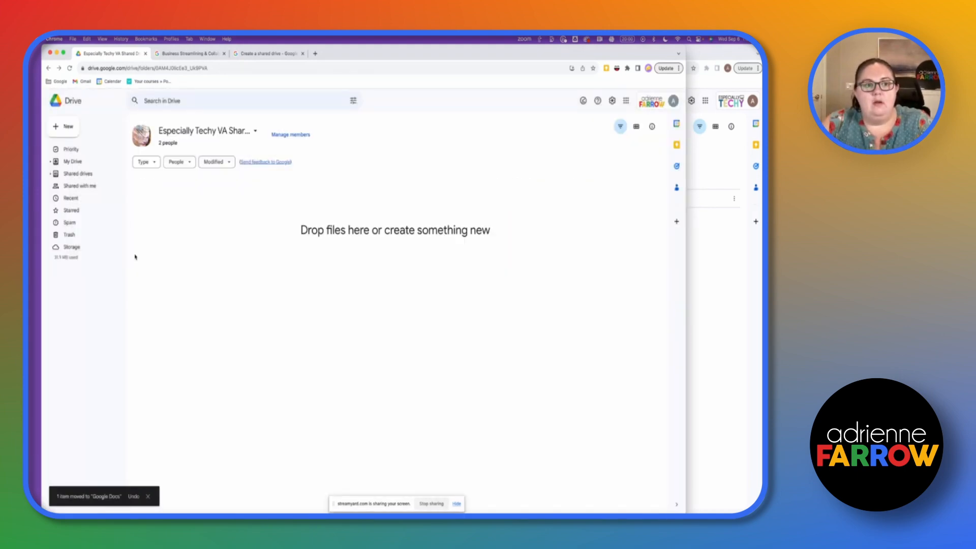
- Open the Google Docs folder in My Drive and check Test Google Doc is there
{"action": "left_click", "coordinate": [75, 162]}
{"action": "left_click", "coordinate": [169, 239]}
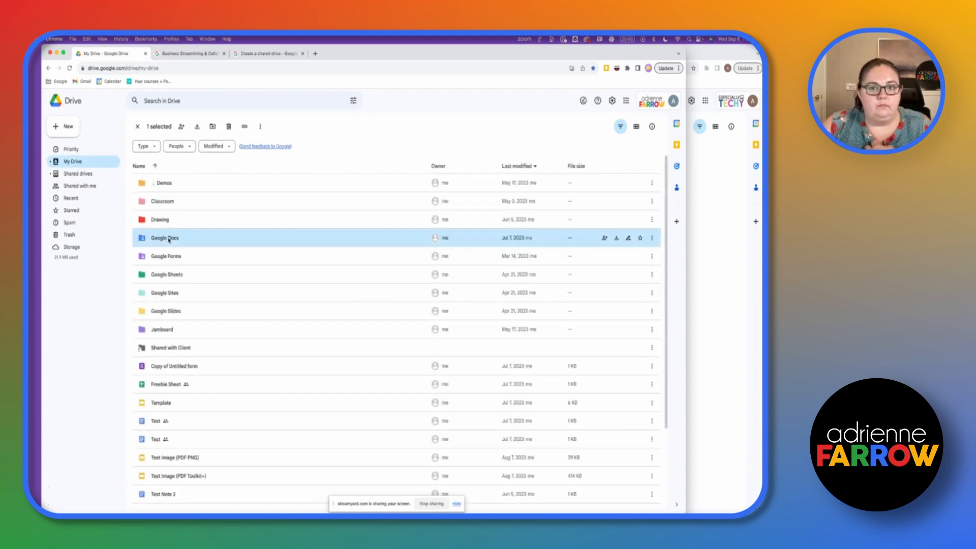
{"action": "double_click", "coordinate": [169, 239]}
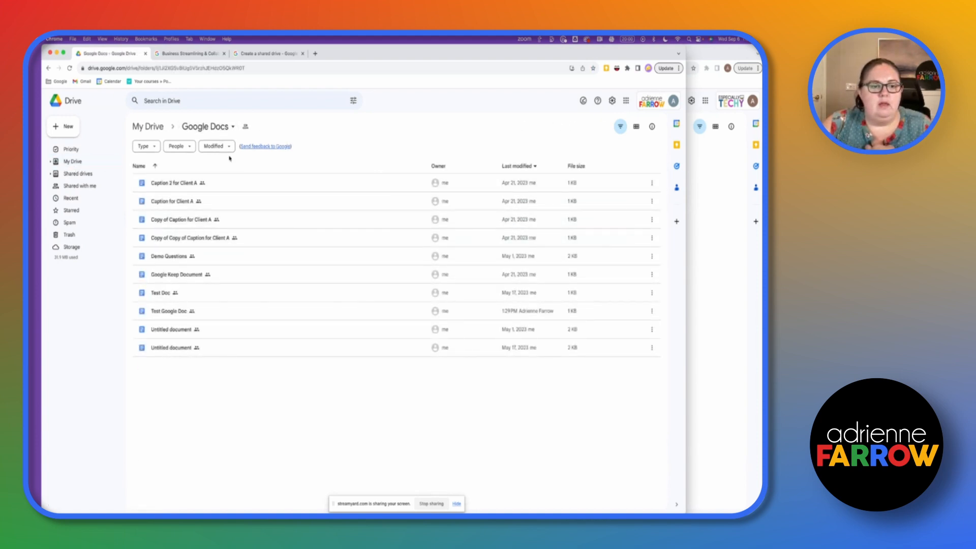
{"action": "double_click", "coordinate": [273, 314]}
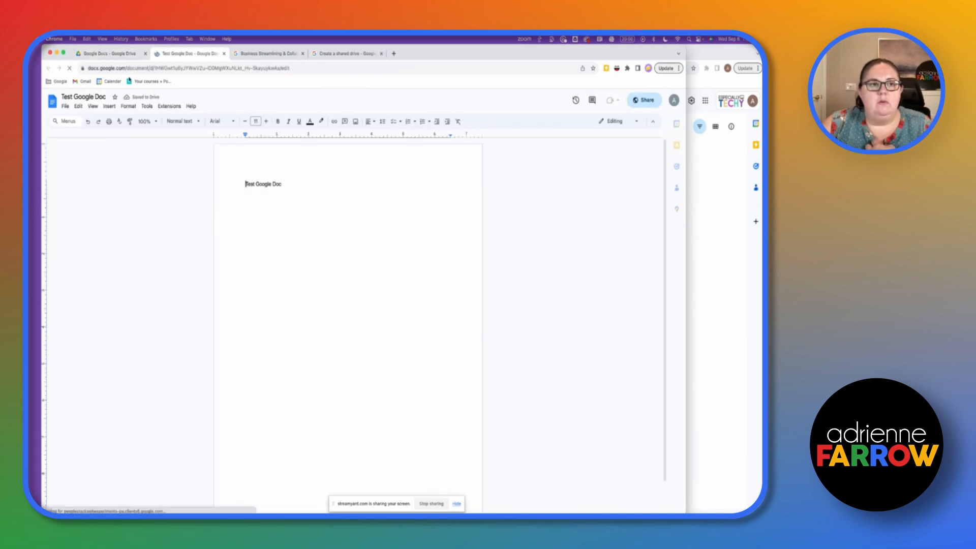
{"action": "left_click", "coordinate": [125, 55]}
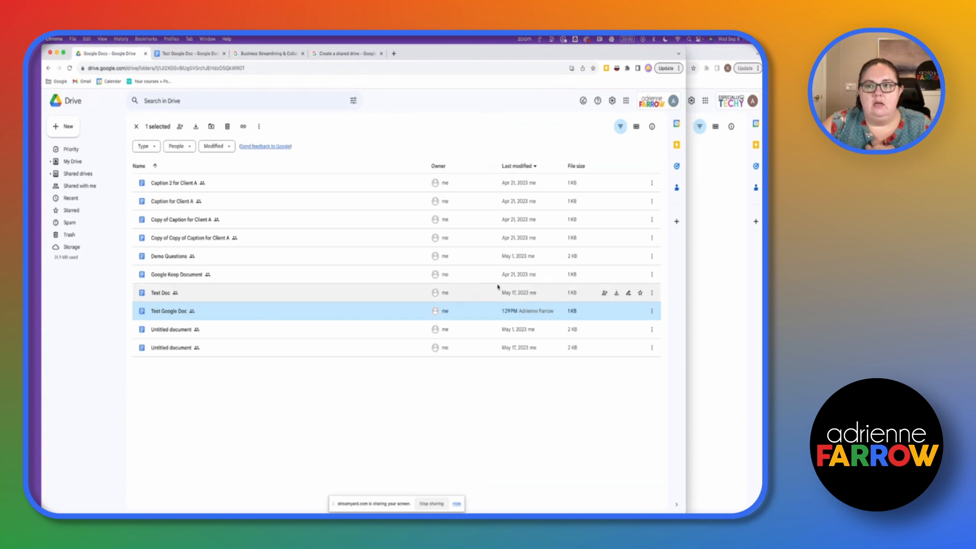
- Change Test Google Doc's general access from anyone with the link to Restricted
{"action": "mouse_move", "coordinate": [526, 315]}
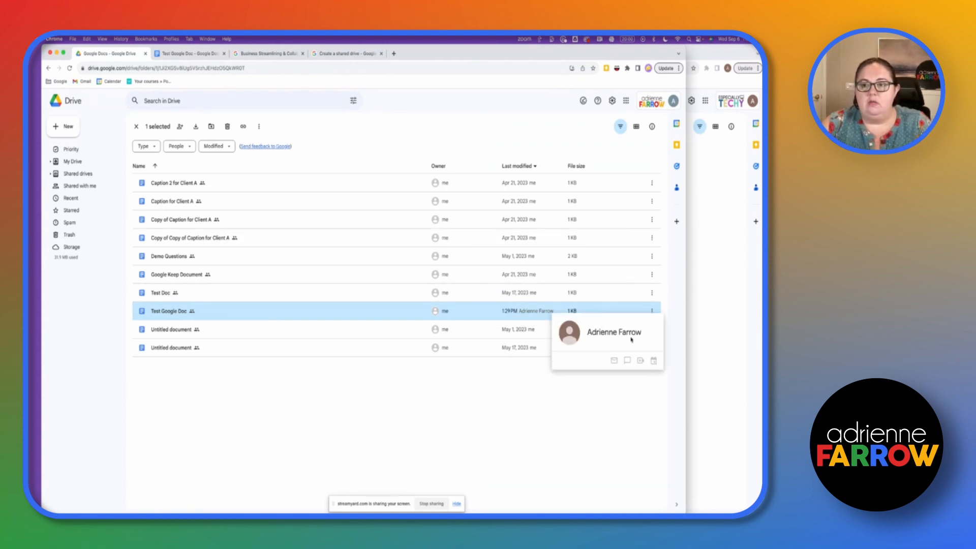
{"action": "left_click", "coordinate": [654, 311]}
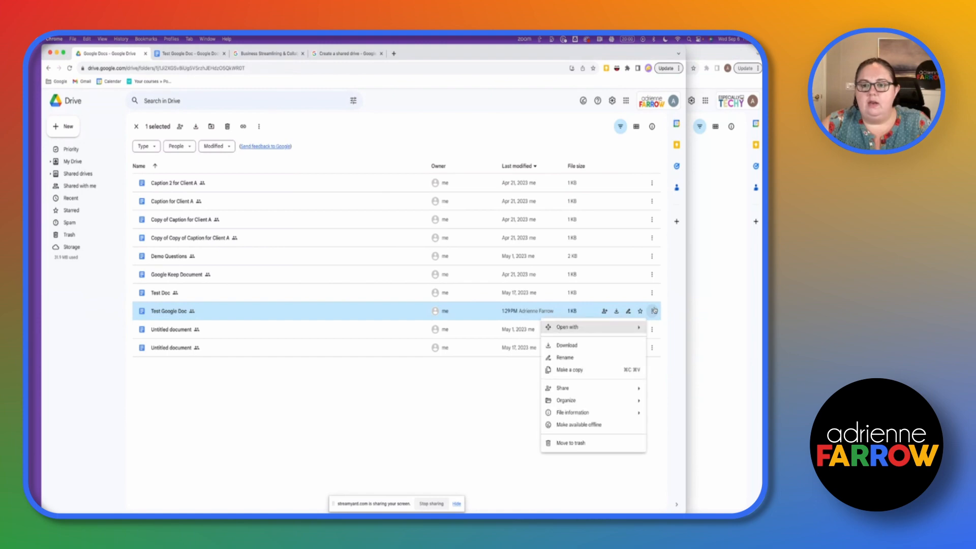
{"action": "mouse_move", "coordinate": [592, 412]}
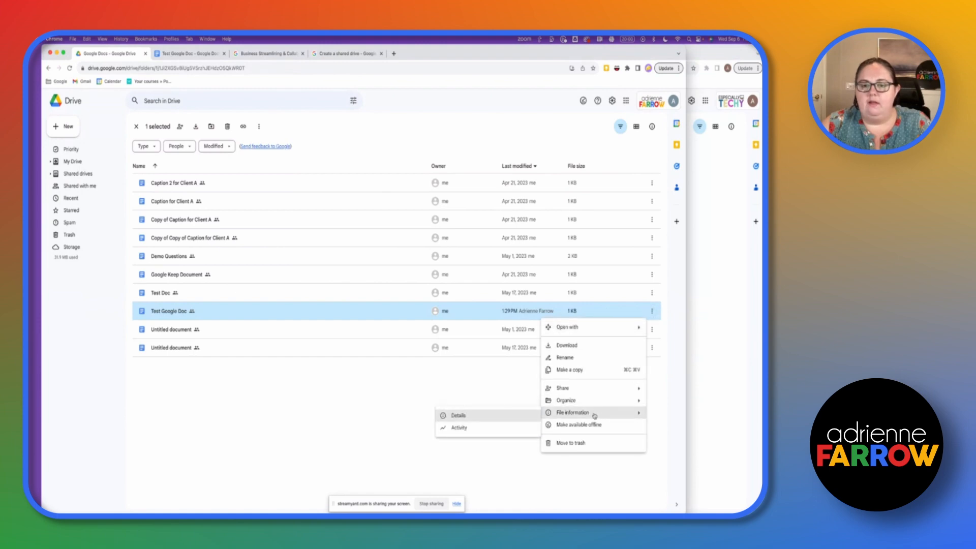
{"action": "left_click", "coordinate": [502, 418]}
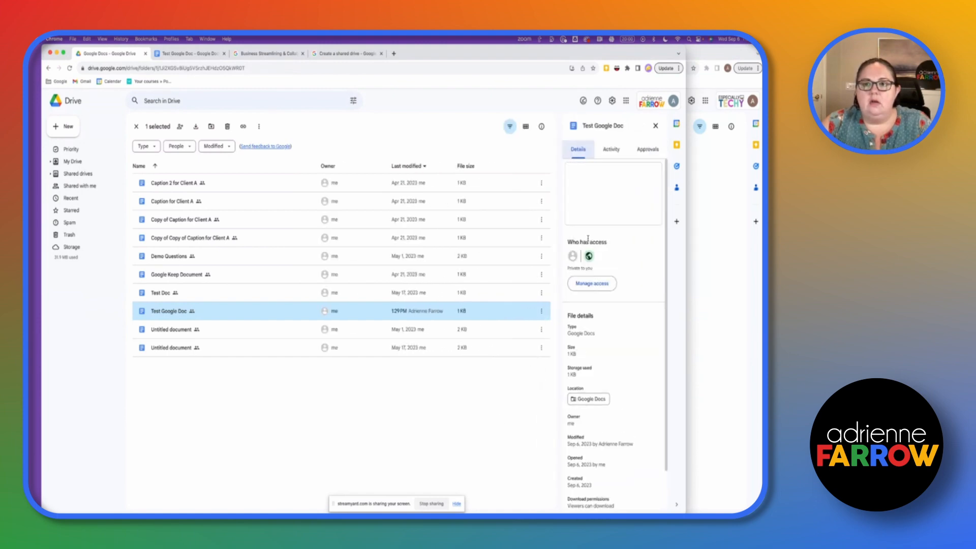
{"action": "scroll", "coordinate": [599, 277], "scroll_direction": "down", "scroll_amount": 1}
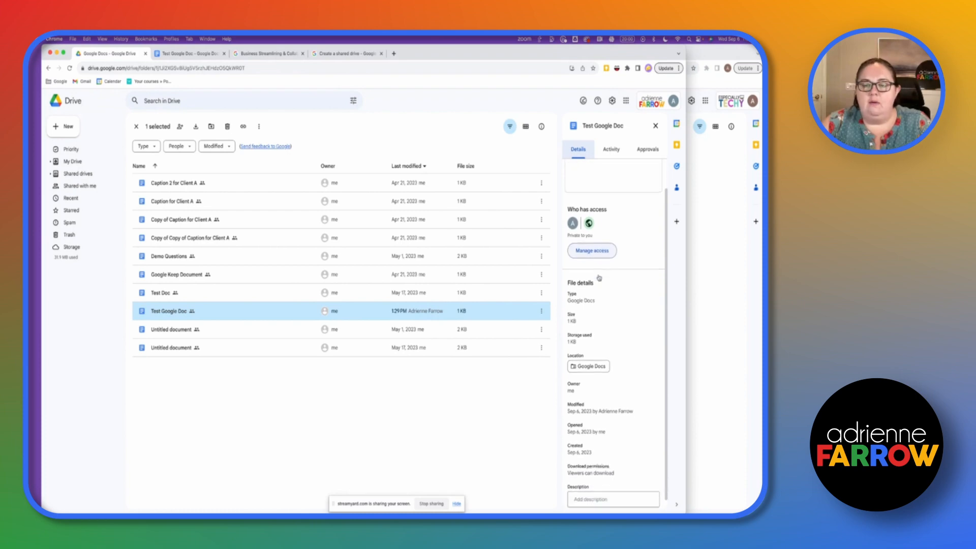
{"action": "left_click", "coordinate": [598, 281]}
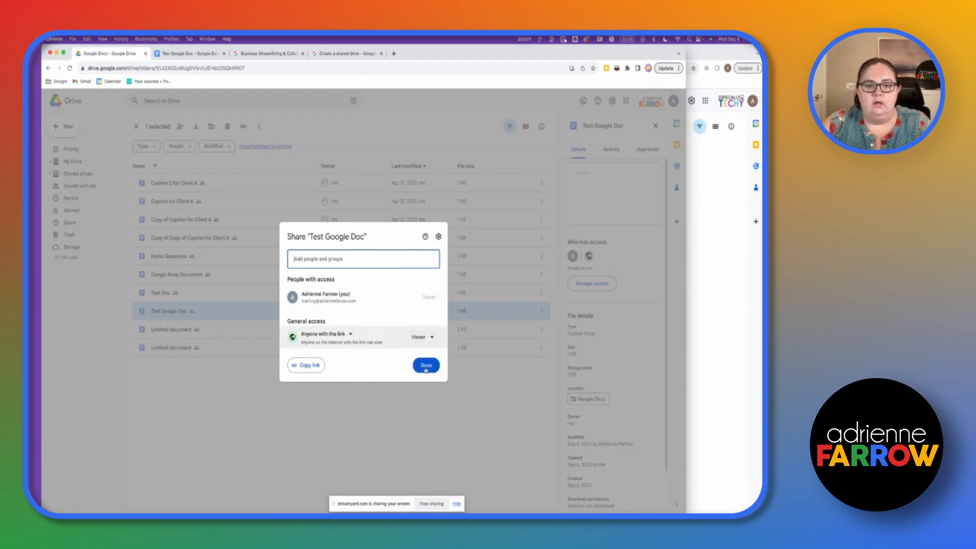
{"action": "left_click", "coordinate": [431, 338]}
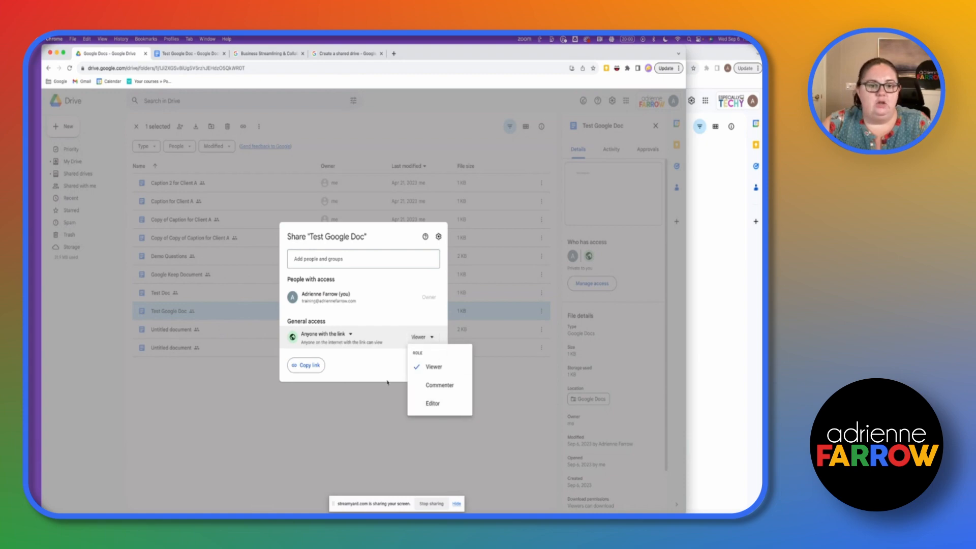
{"action": "left_click", "coordinate": [433, 366]}
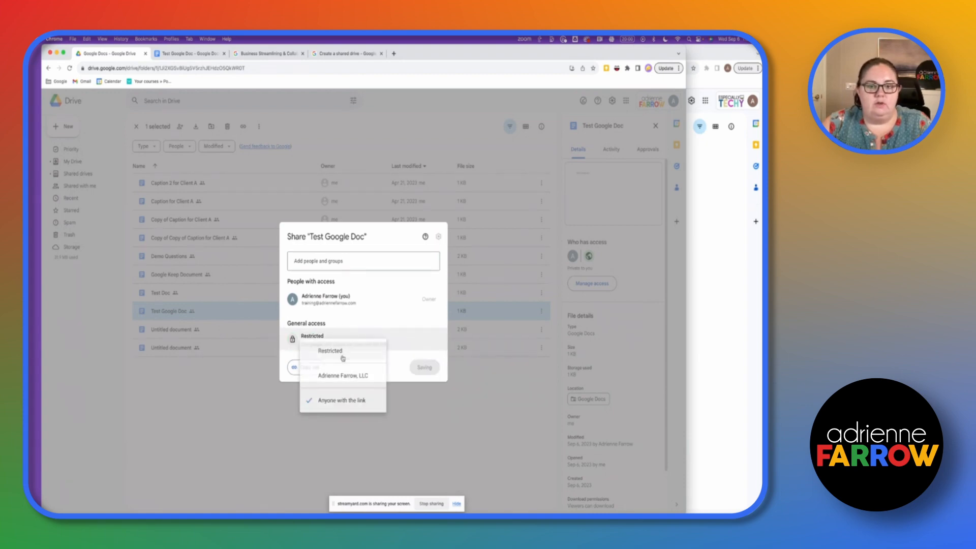
{"action": "left_click", "coordinate": [330, 351]}
{"action": "left_click", "coordinate": [425, 366]}
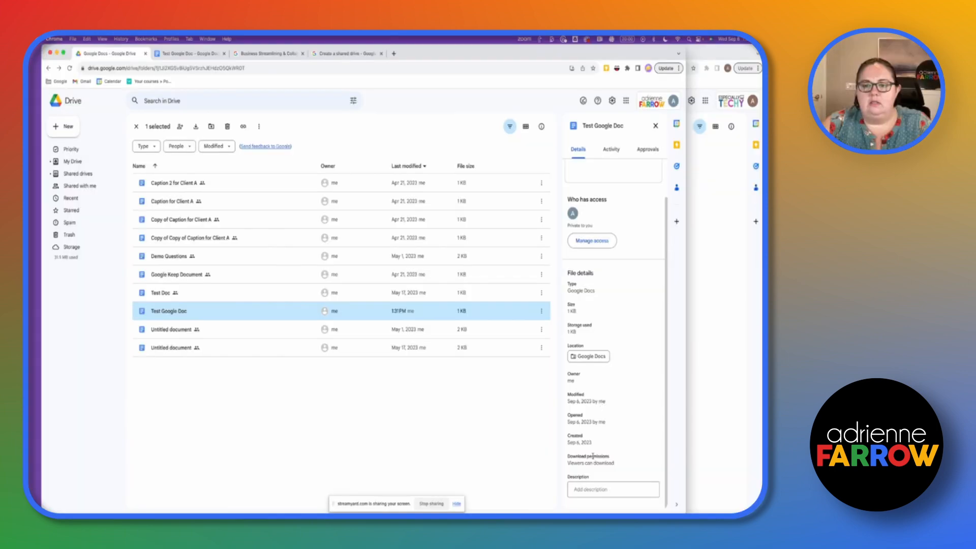
- Review the owner entry in the doc's details panel
{"action": "left_click_drag", "start_coordinate": [578, 383], "coordinate": [568, 375]}
{"action": "left_click", "coordinate": [620, 370]}
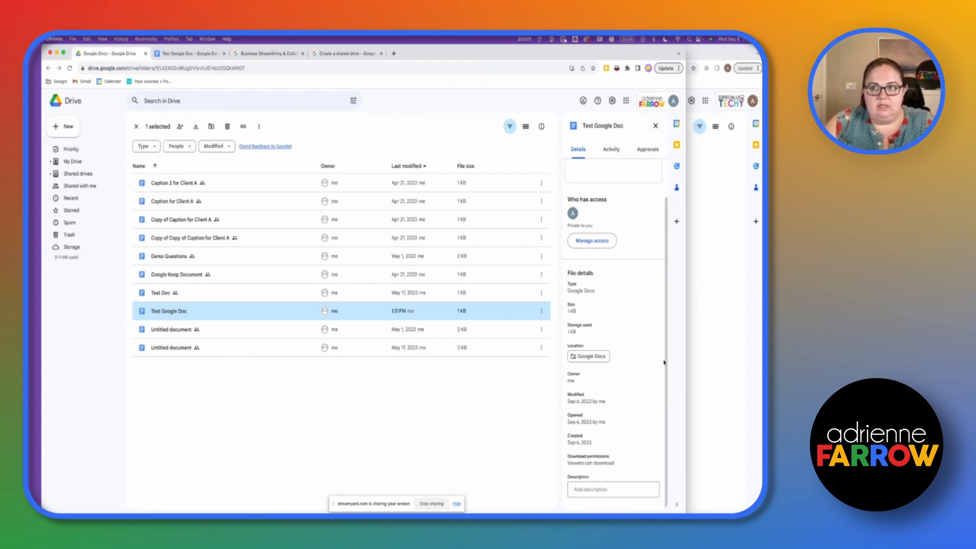
{"action": "left_click", "coordinate": [702, 244]}
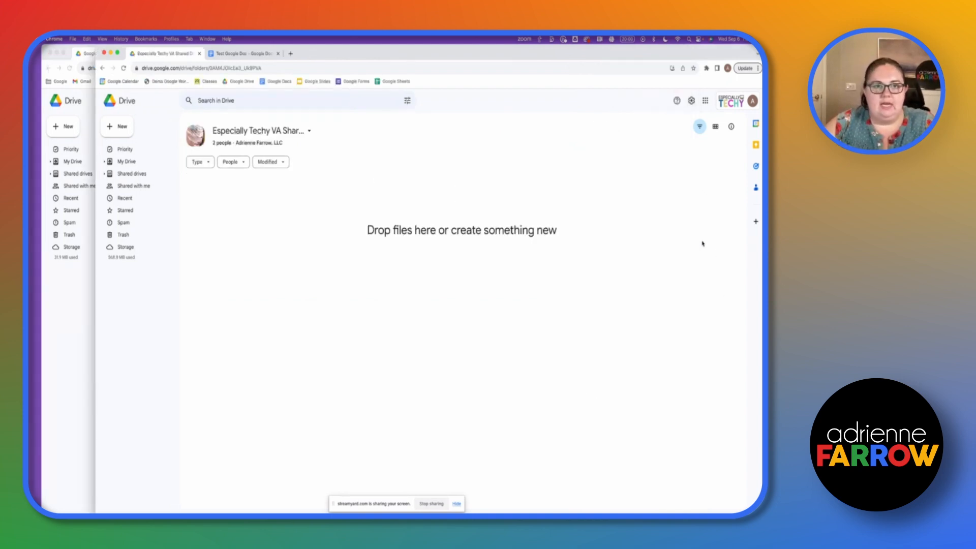
- View the Shared drives list, then bring up the Workspace pricing page (Starter $6, Standard $12, Plus $18)
{"action": "left_click", "coordinate": [65, 309]}
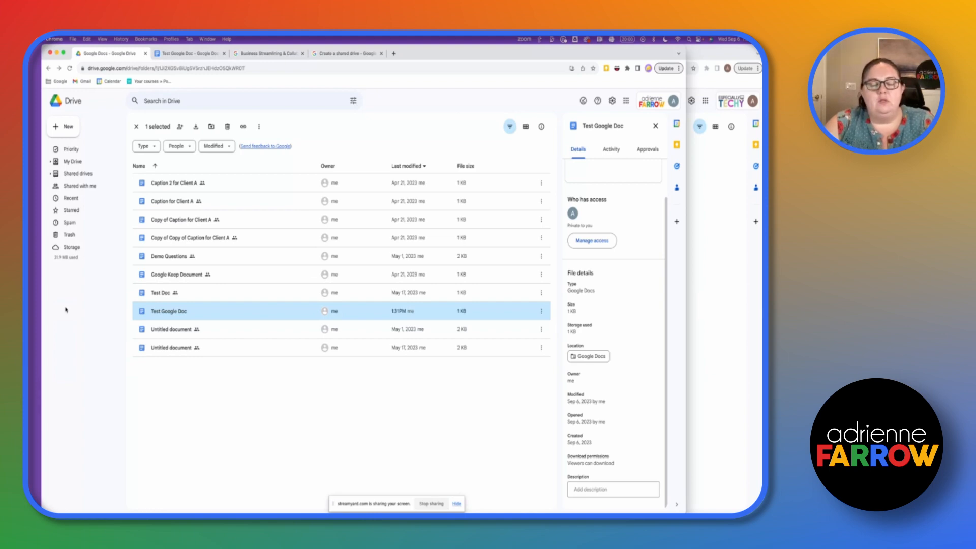
{"action": "left_click", "coordinate": [77, 174]}
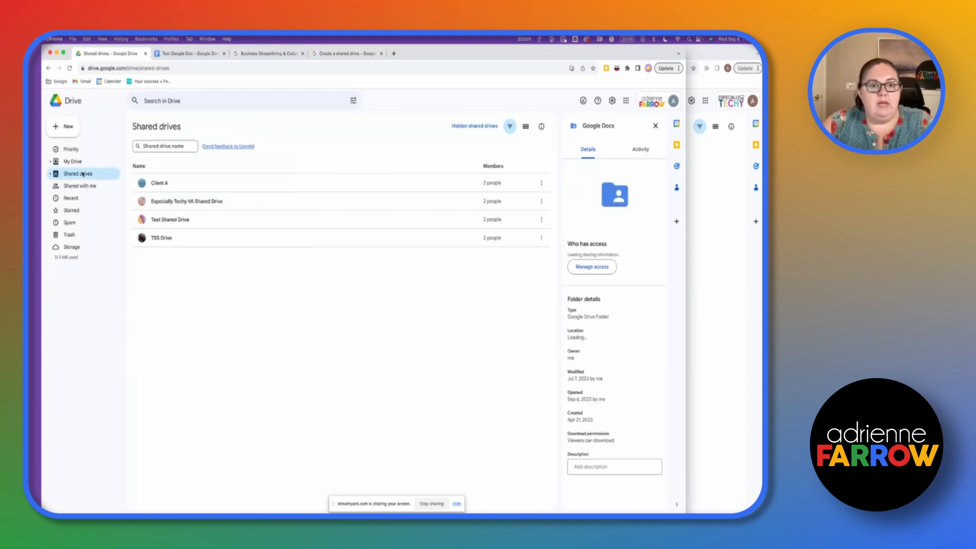
{"action": "left_click", "coordinate": [266, 54]}
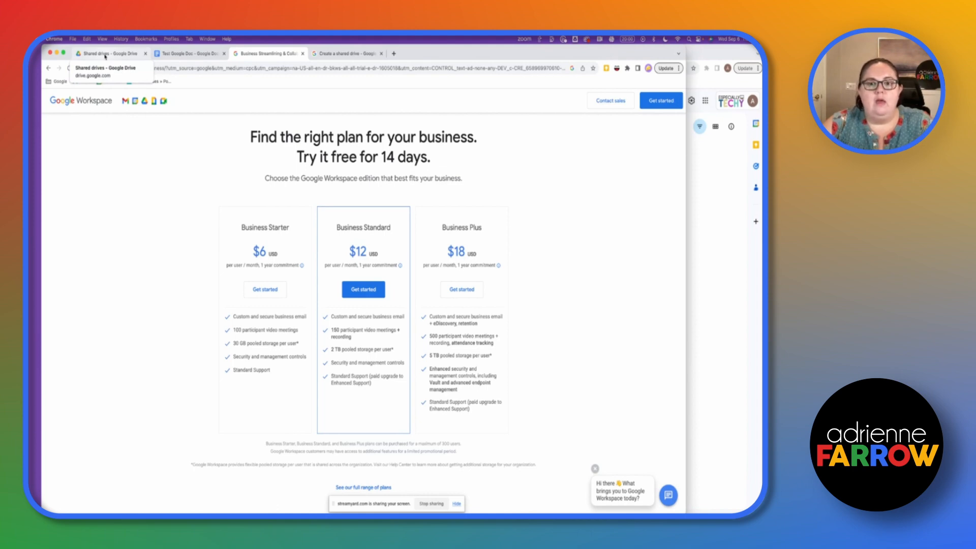
- Return to the Shared drives list in Google Drive
{"action": "left_click", "coordinate": [105, 54]}
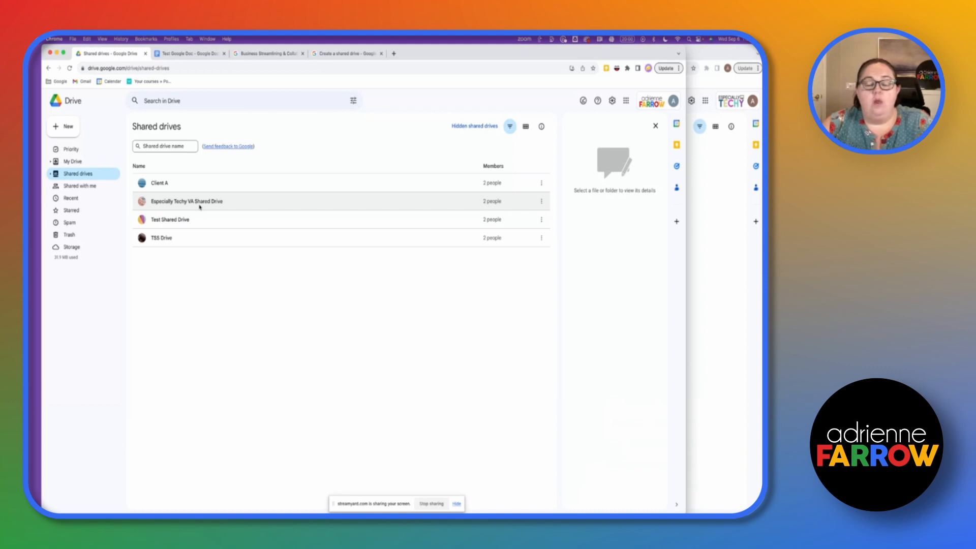
{"action": "left_click", "coordinate": [542, 202]}
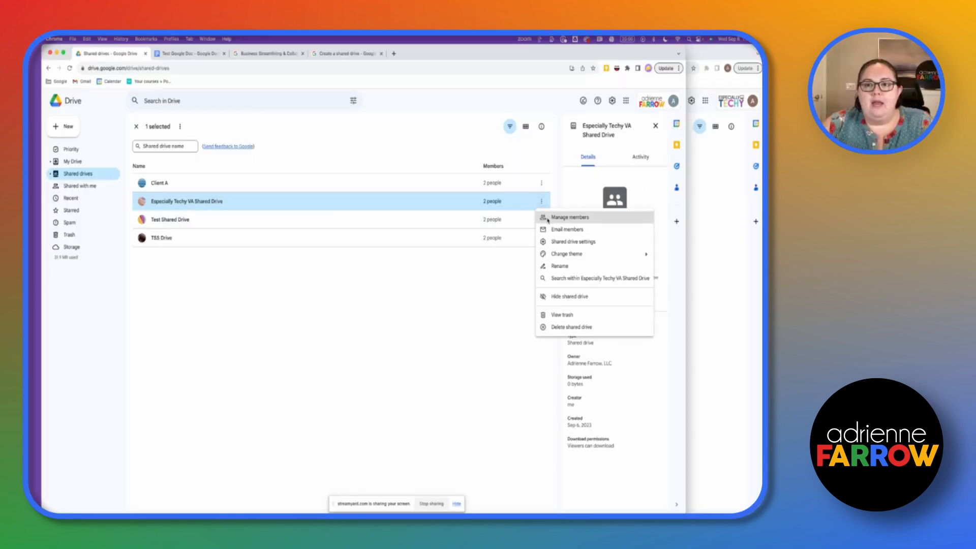
{"action": "left_click", "coordinate": [548, 220]}
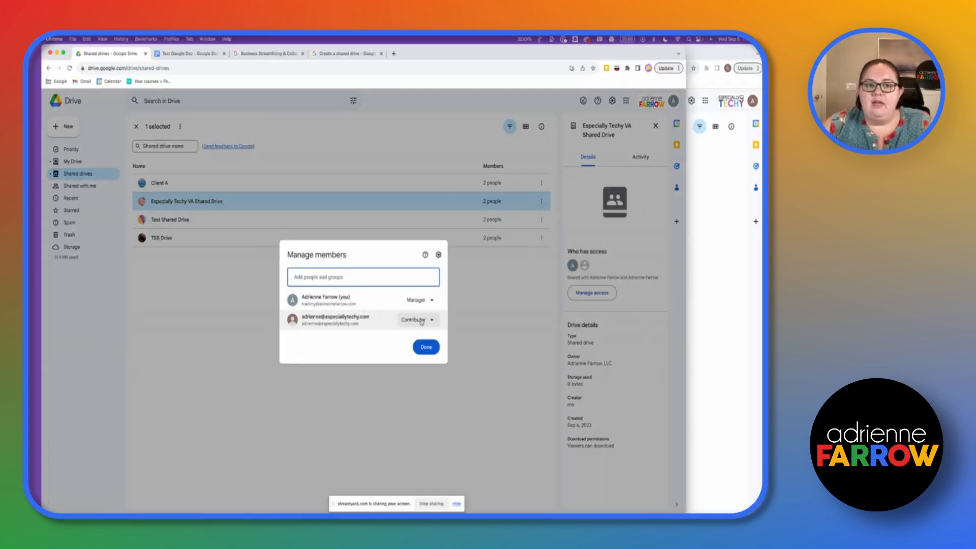
{"action": "left_click", "coordinate": [421, 320]}
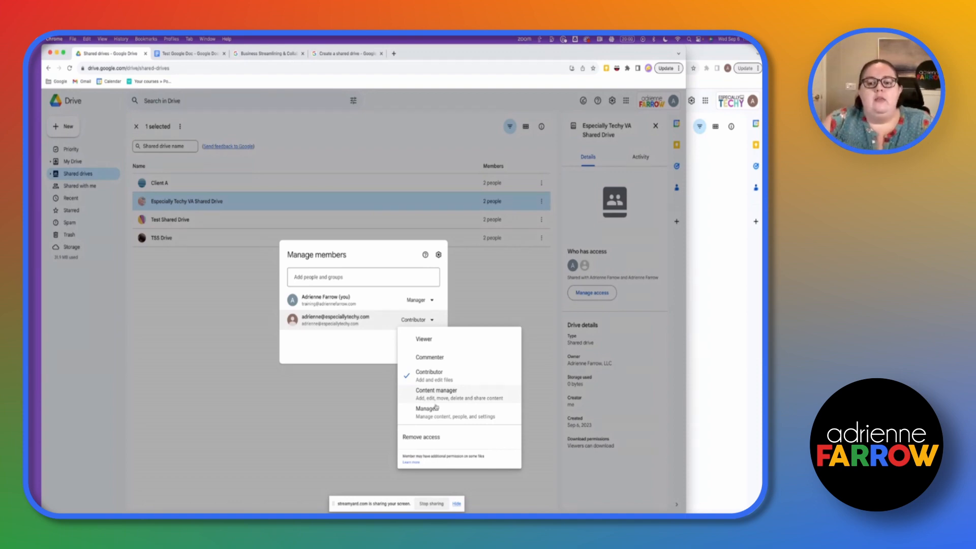
{"action": "left_click", "coordinate": [369, 364]}
{"action": "left_click", "coordinate": [428, 345]}
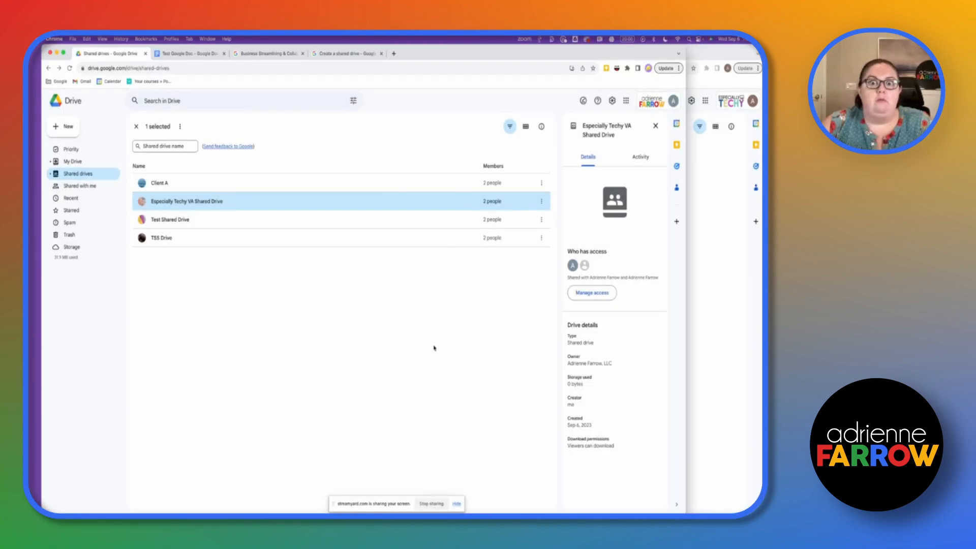